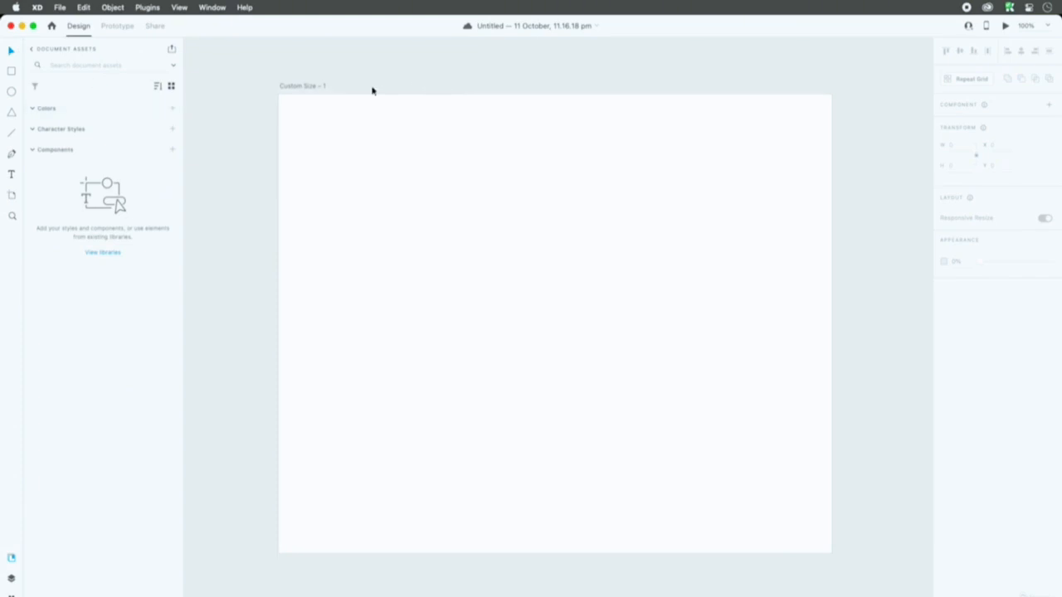
# Step: Draw four separate rectangles of different sizes on the Custom Size – 1 artboard
pyautogui.click(294, 88)
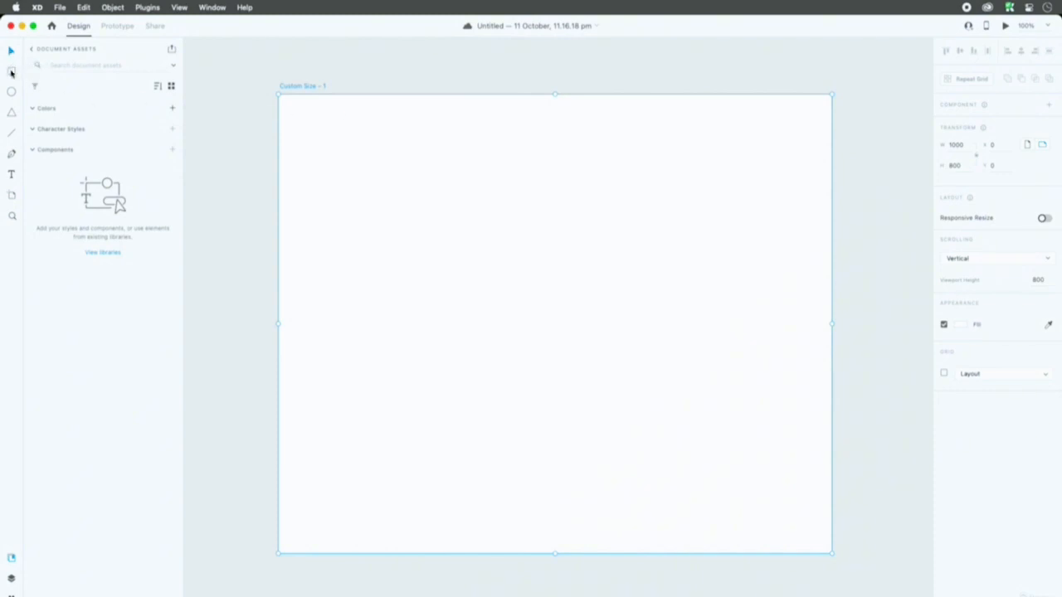
pyautogui.click(10, 71)
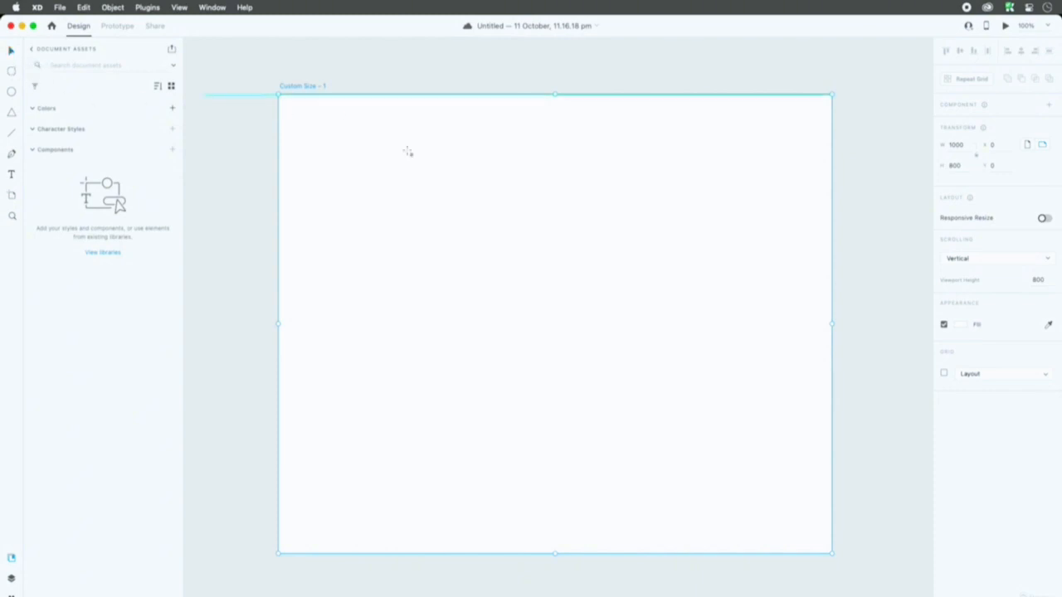
pyautogui.moveTo(380, 162)
pyautogui.mouseDown()
pyautogui.moveTo(492, 261)
pyautogui.moveTo(526, 315)
pyautogui.mouseUp()
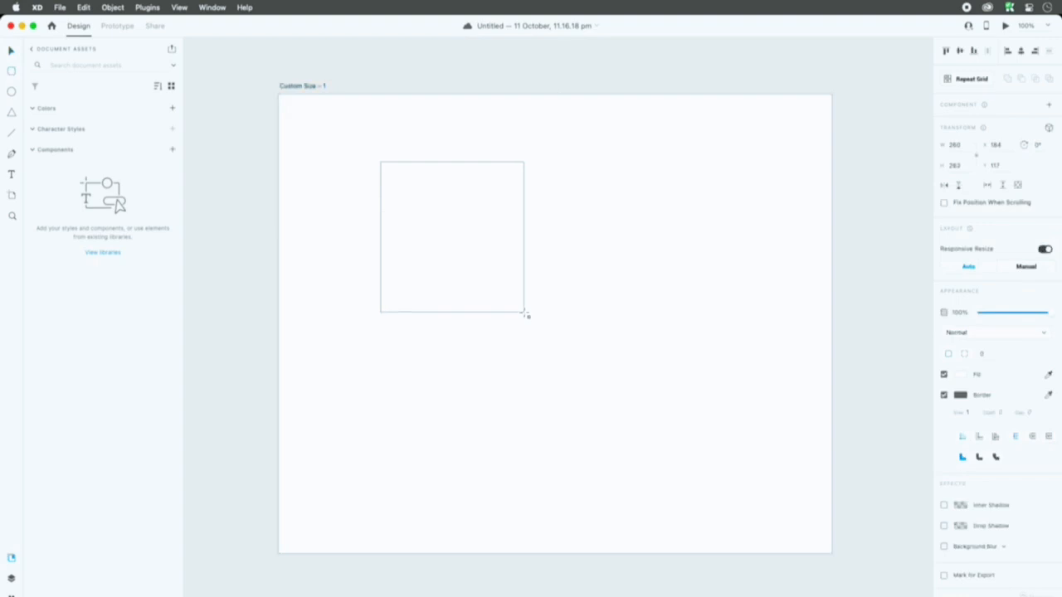
pyautogui.moveTo(595, 196); pyautogui.dragTo(748, 339)
pyautogui.moveTo(638, 413); pyautogui.dragTo(452, 522)
pyautogui.moveTo(375, 471); pyautogui.dragTo(413, 388)
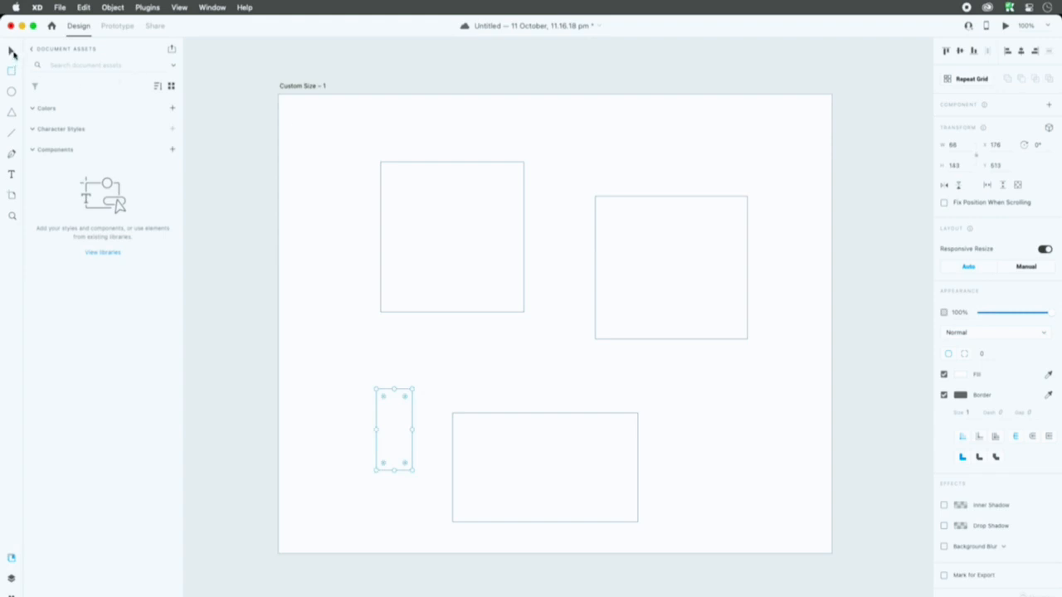
# Step: Select each of the four rectangles individually, one after another
pyautogui.click(11, 51)
pyautogui.click(488, 220)
pyautogui.click(641, 232)
pyautogui.click(577, 450)
pyautogui.click(388, 428)
pyautogui.click(490, 287)
pyautogui.click(702, 274)
# Step: Build a multiple selection by adding the rectangles one at a time until all four are included, and clear it
pyautogui.click(595, 446)
pyautogui.keyDown('shift'); pyautogui.click(650, 317); pyautogui.keyUp('shift')
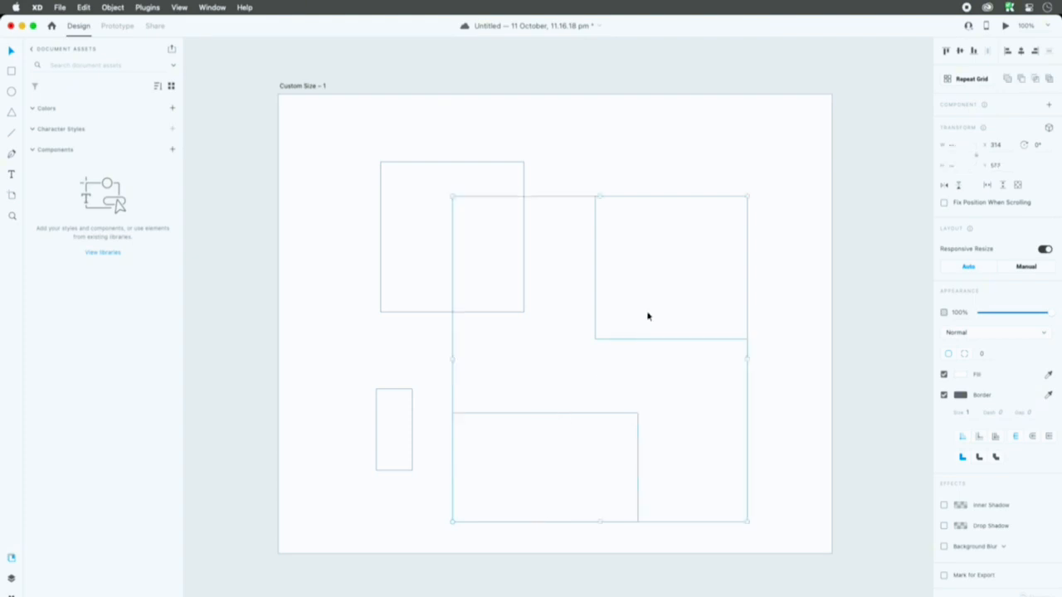
pyautogui.keyDown('shift'); pyautogui.click(459, 262); pyautogui.keyUp('shift')
pyautogui.keyDown('shift'); pyautogui.click(387, 427); pyautogui.keyUp('shift')
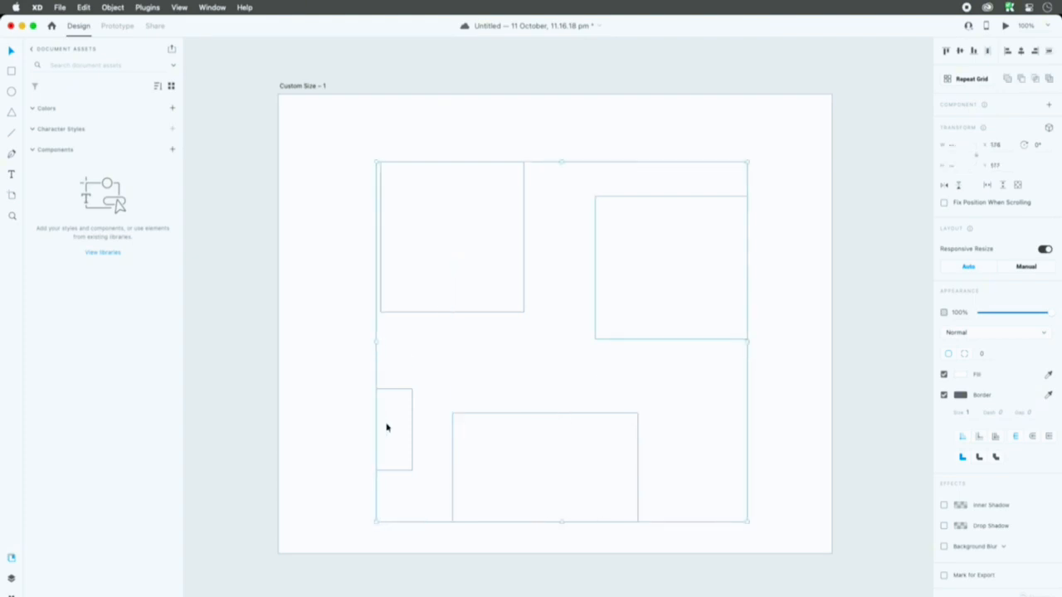
pyautogui.click(490, 381)
# Step: Select all four rectangles at once with a marquee around them, and deselect them
pyautogui.moveTo(313, 126); pyautogui.dragTo(784, 507)
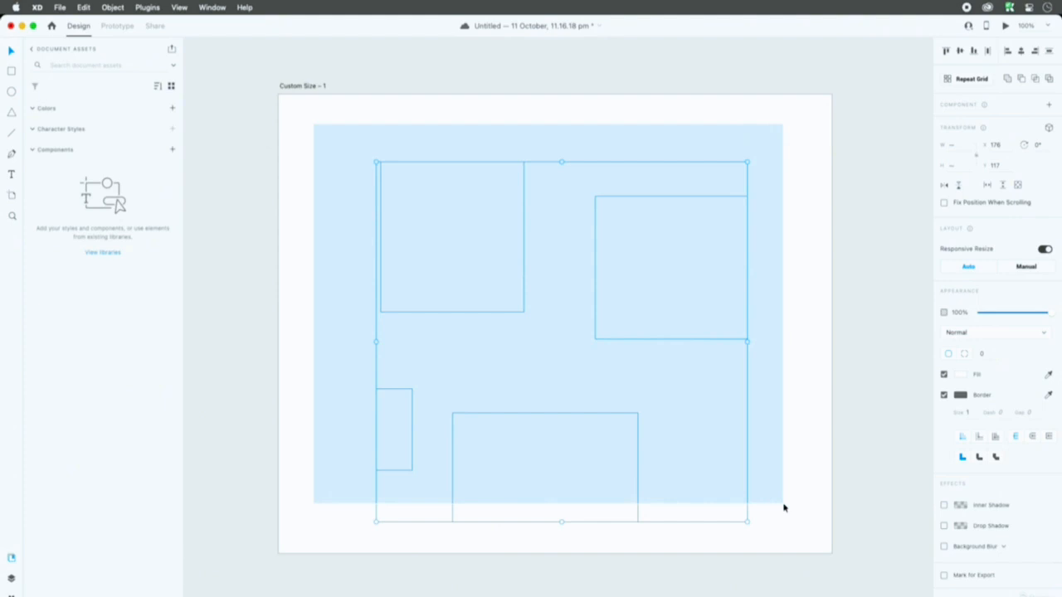
pyautogui.moveTo(784, 508); pyautogui.dragTo(784, 508)
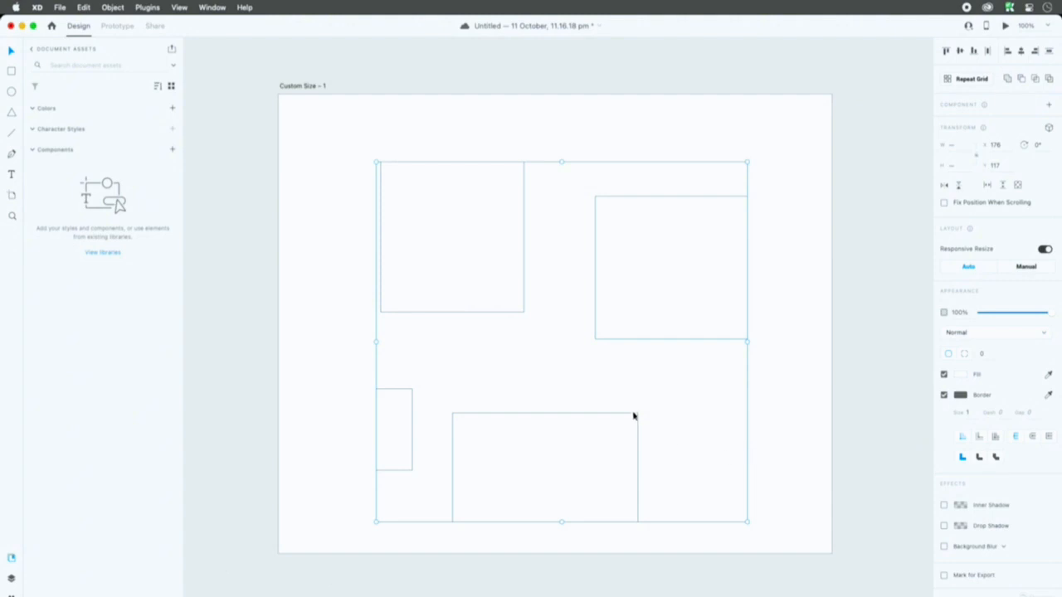
pyautogui.click(616, 376)
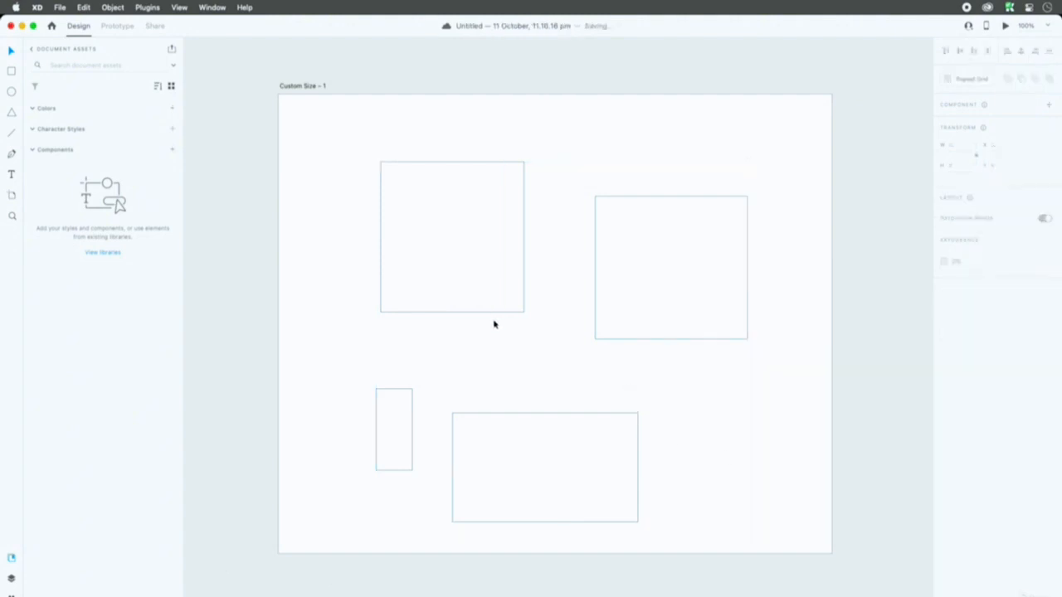
# Step: Activate the Artboard tool and delete the Custom Size – 1 artboard with its rectangles
pyautogui.click(13, 196)
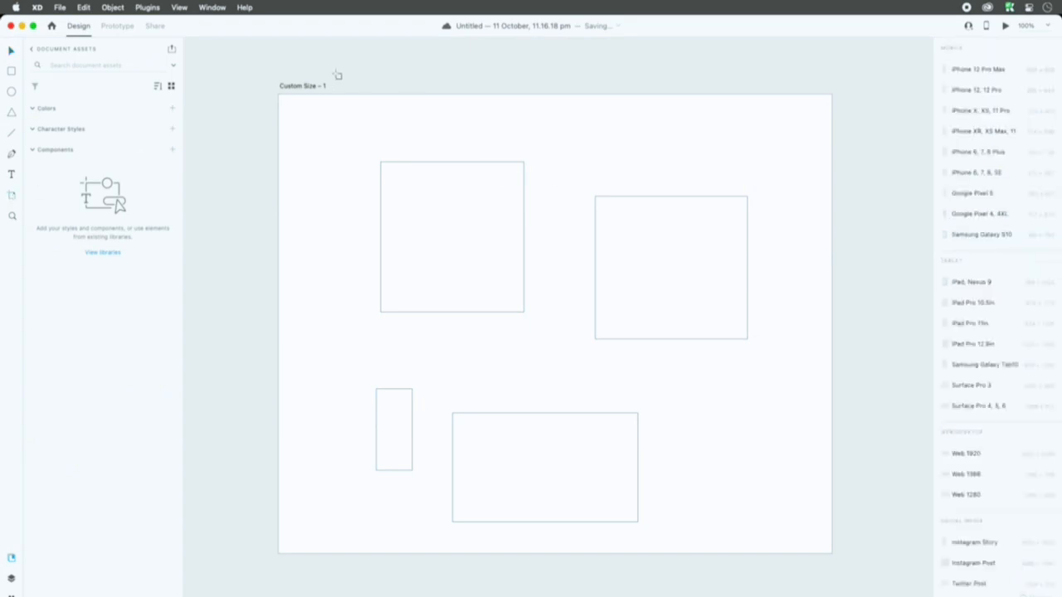
pyautogui.click(307, 89)
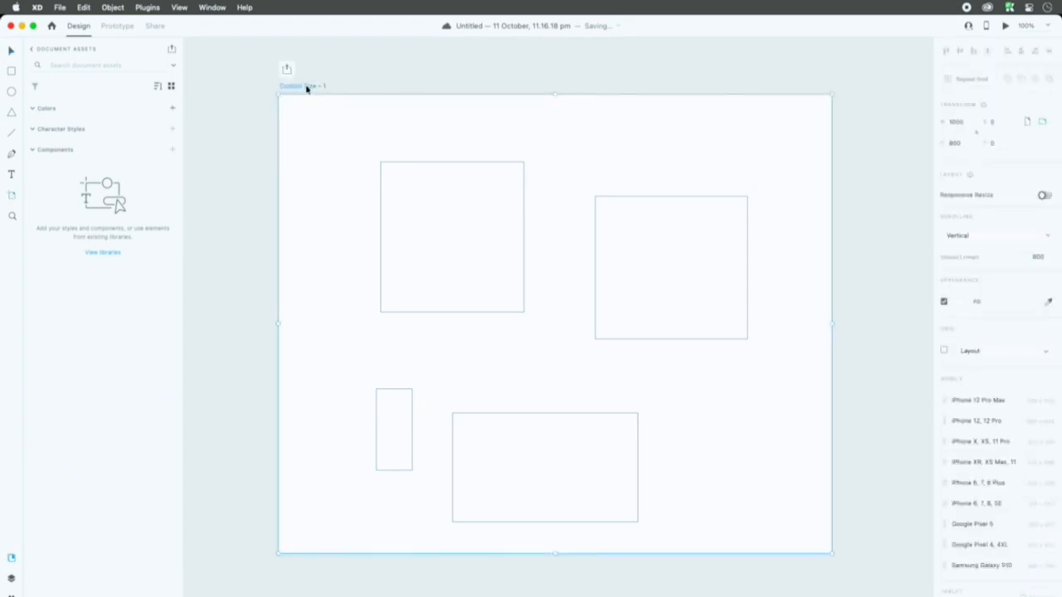
pyautogui.press('Delete')
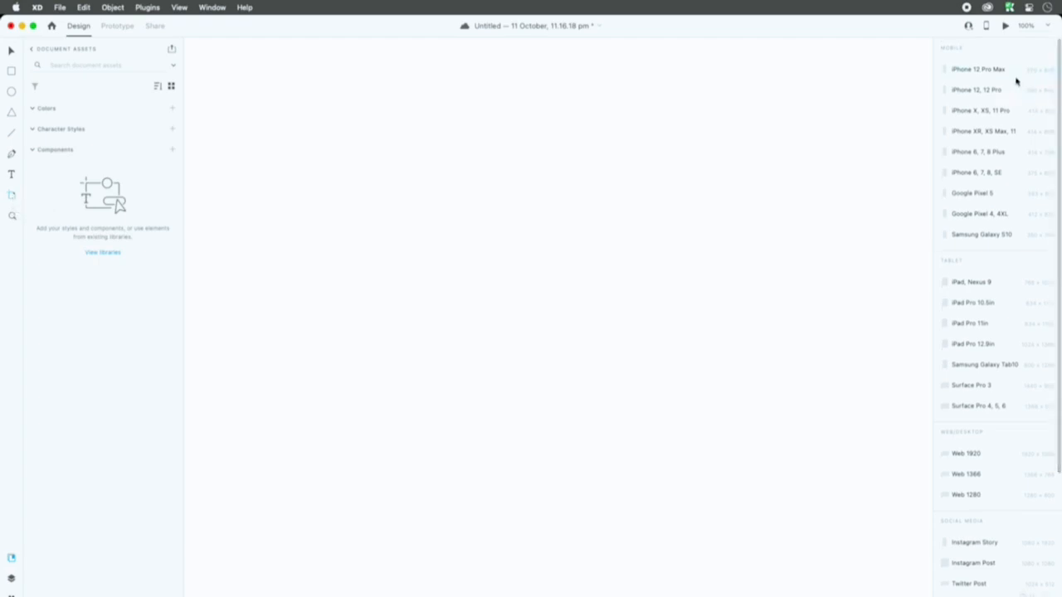
# Step: Examine the artboard size presets for mobile, tablet, web/desktop, social media and watch
pyautogui.scroll(-3, 1016, 81)
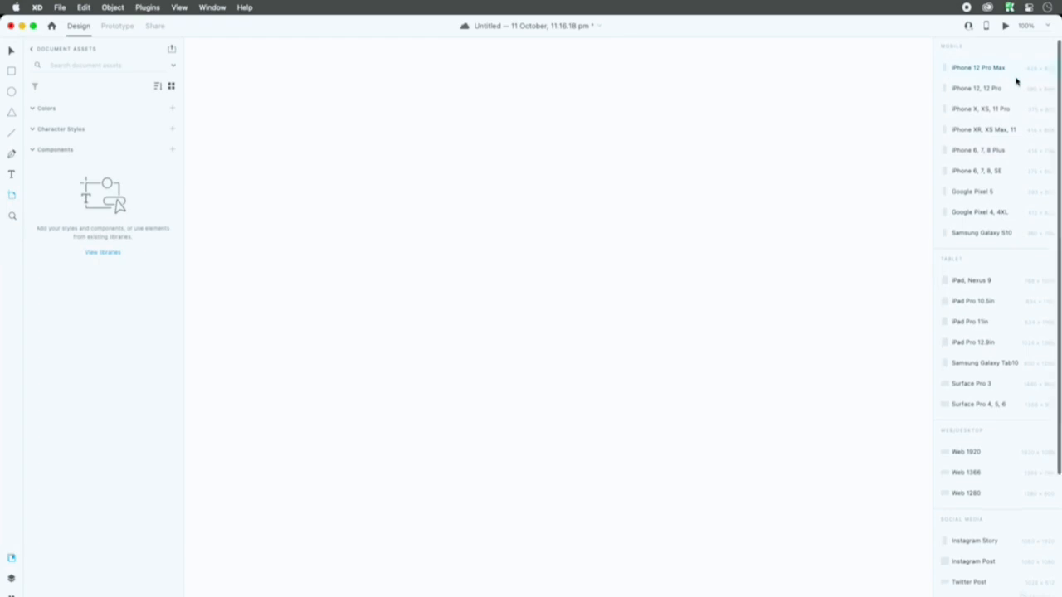
pyautogui.scroll(-3, 1018, 92)
pyautogui.scroll(5, 1018, 104)
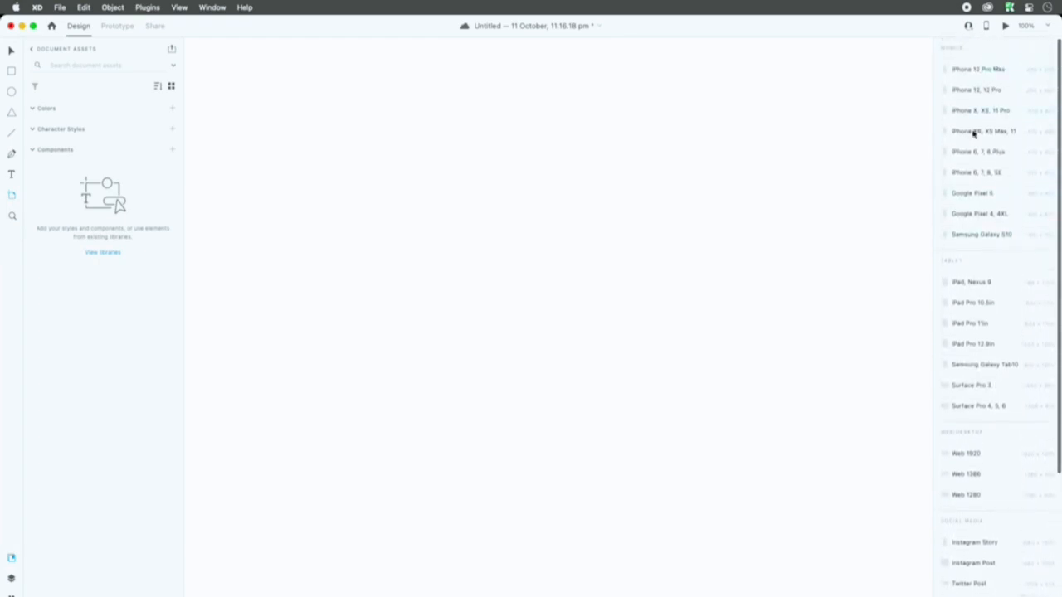
pyautogui.scroll(-1, 990, 386)
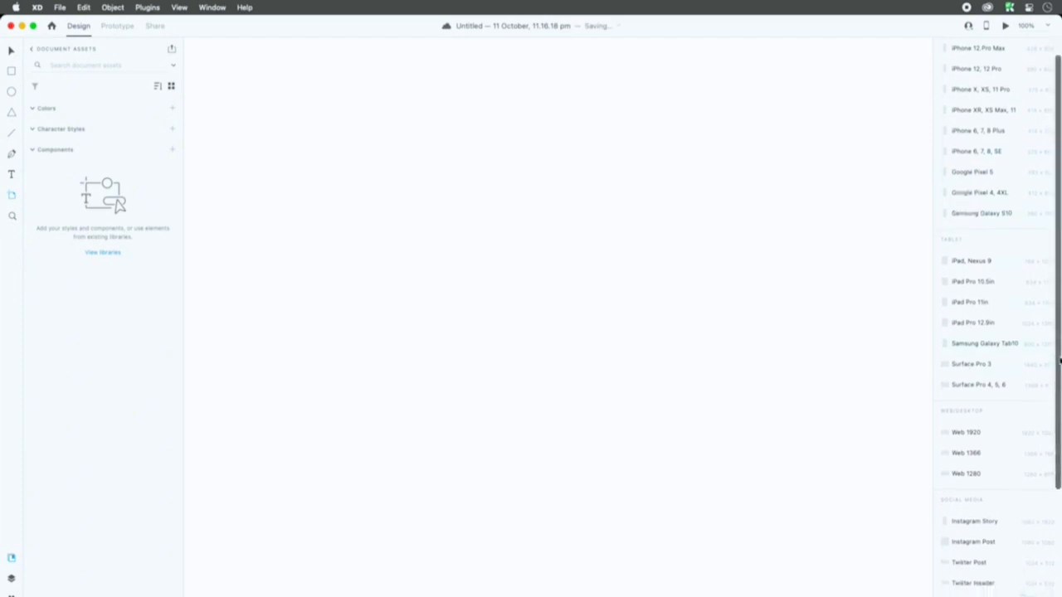
pyautogui.scroll(-1, 1018, 295)
pyautogui.scroll(2, 1019, 292)
pyautogui.scroll(-1, 1015, 267)
pyautogui.scroll(-1, 1014, 240)
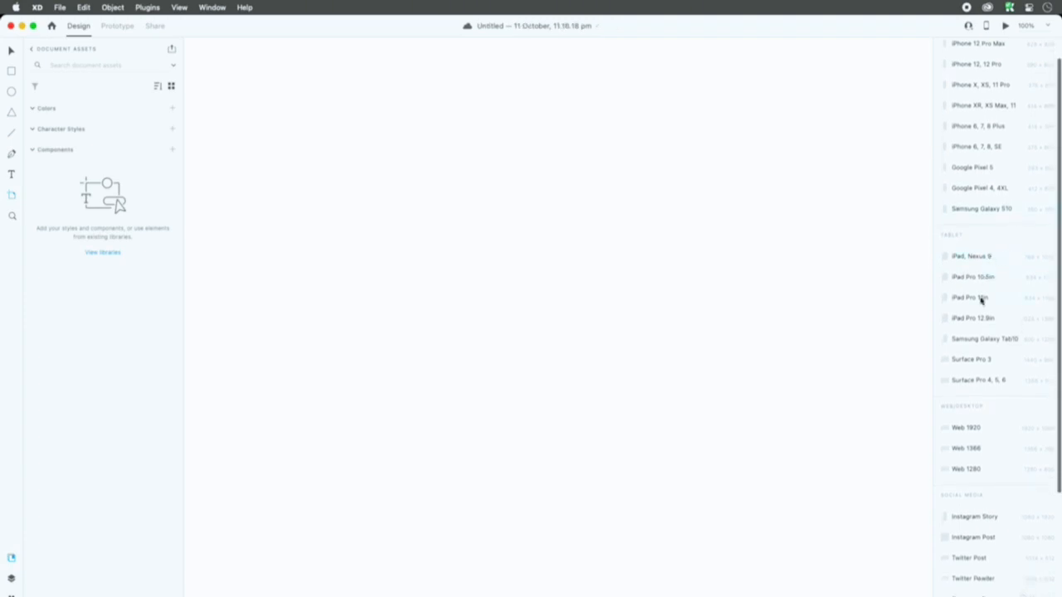
pyautogui.scroll(-1, 983, 363)
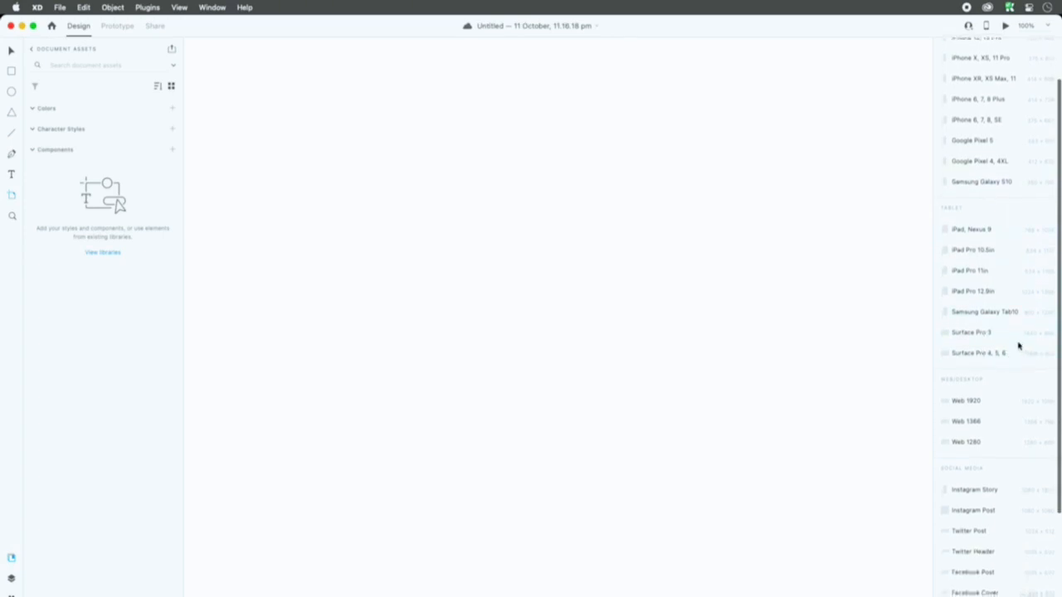
pyautogui.scroll(-1, 1009, 359)
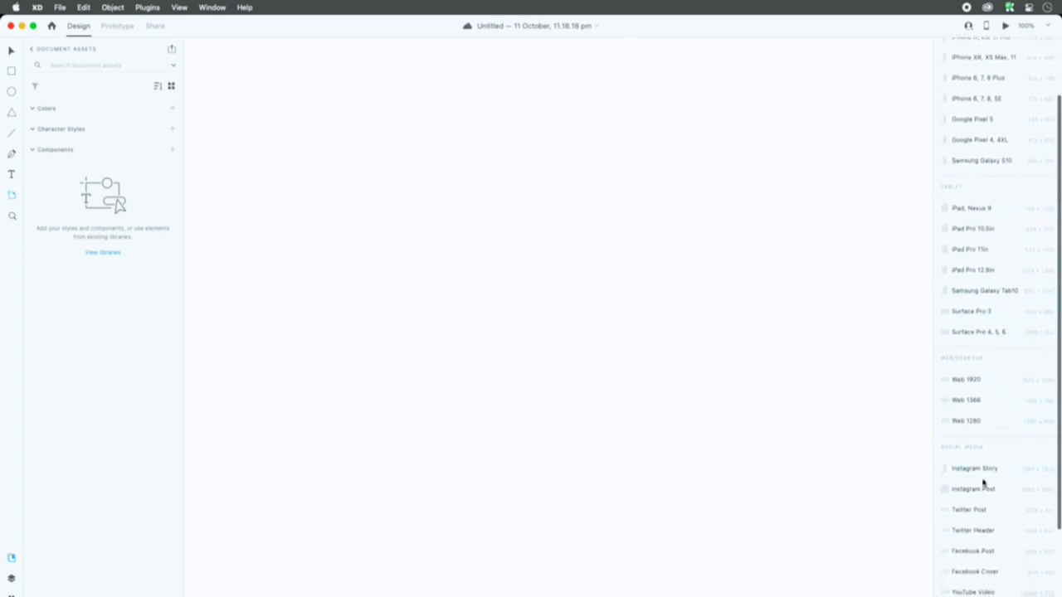
pyautogui.scroll(-5, 985, 486)
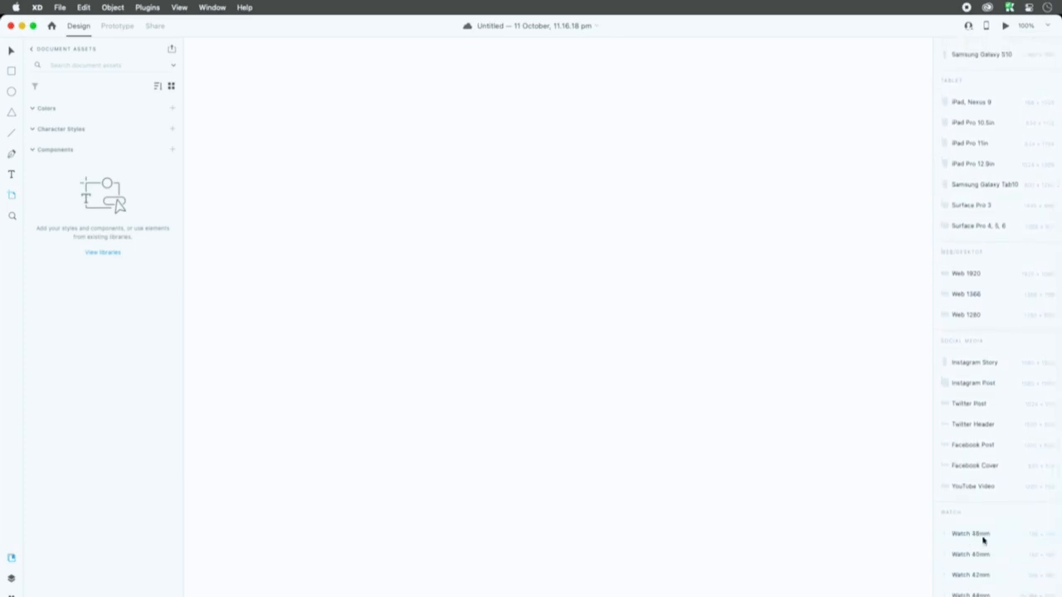
pyautogui.scroll(8, 984, 540)
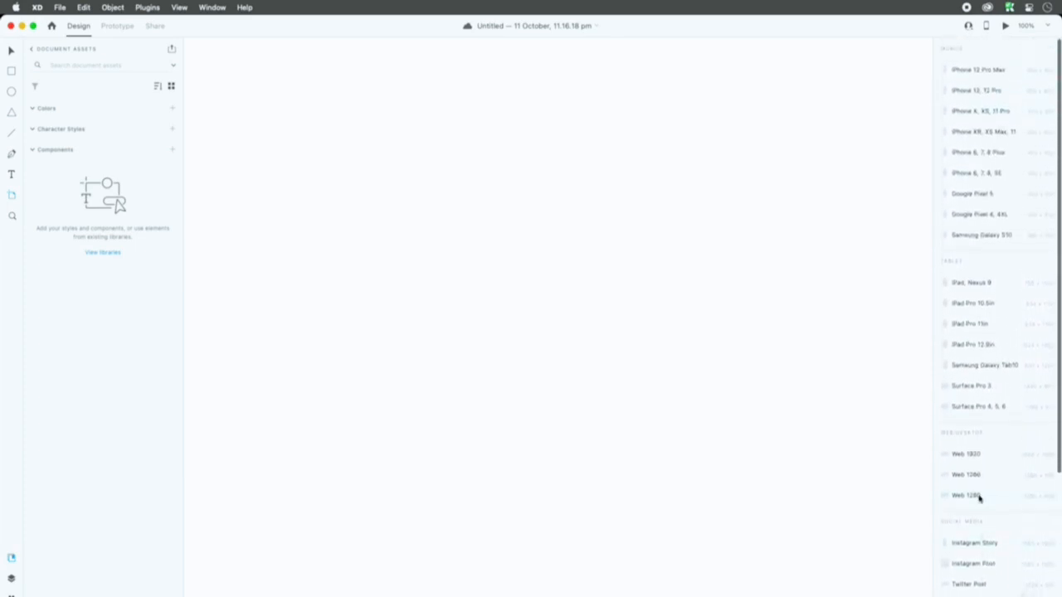
# Step: Add an iPhone 12 Pro Max artboard, resize it to about 960 × 750 px and reposition it on the canvas
pyautogui.click(979, 71)
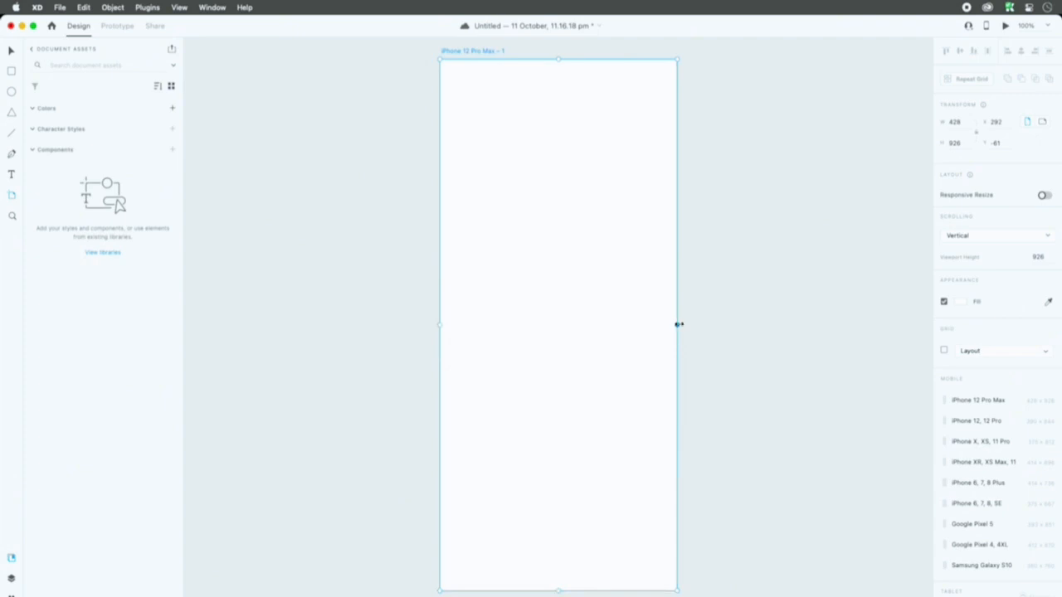
pyautogui.moveTo(679, 59); pyautogui.dragTo(870, 189)
pyautogui.moveTo(441, 189); pyautogui.dragTo(340, 161)
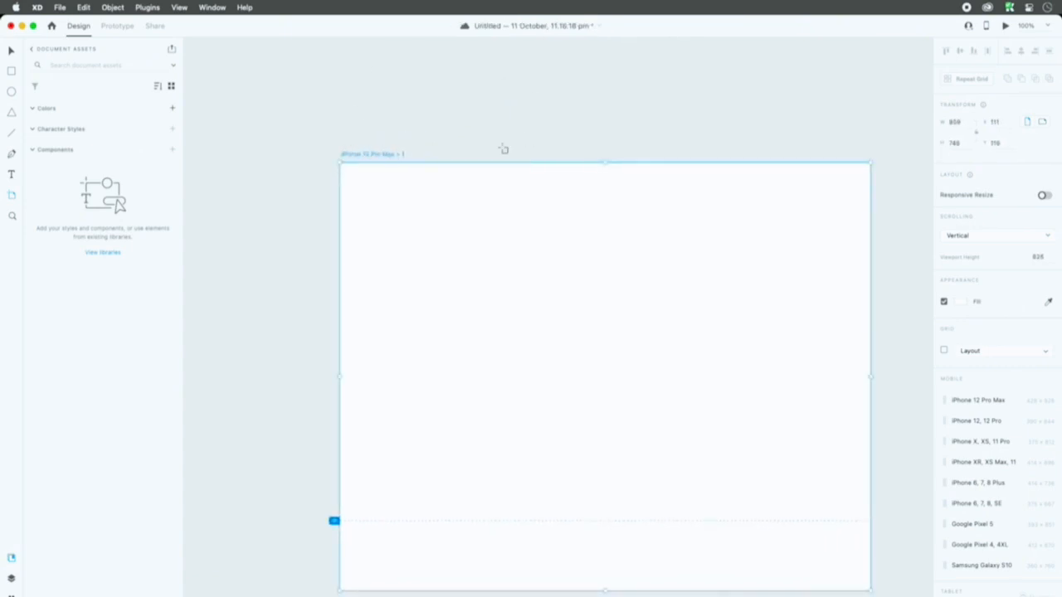
pyautogui.moveTo(372, 157); pyautogui.dragTo(290, 74)
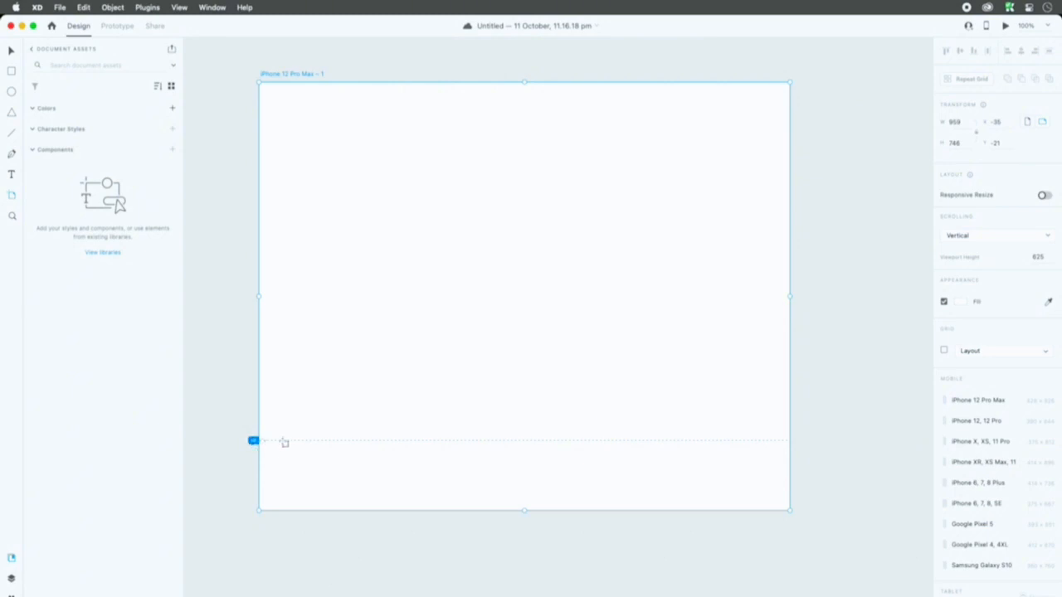
# Step: Move the artboard's viewport height marker up and back down below the lower edge, and delete the resized artboard
pyautogui.moveTo(253, 440)
pyautogui.mouseDown()
pyautogui.moveTo(253, 367)
pyautogui.moveTo(253, 389)
pyautogui.mouseUp()
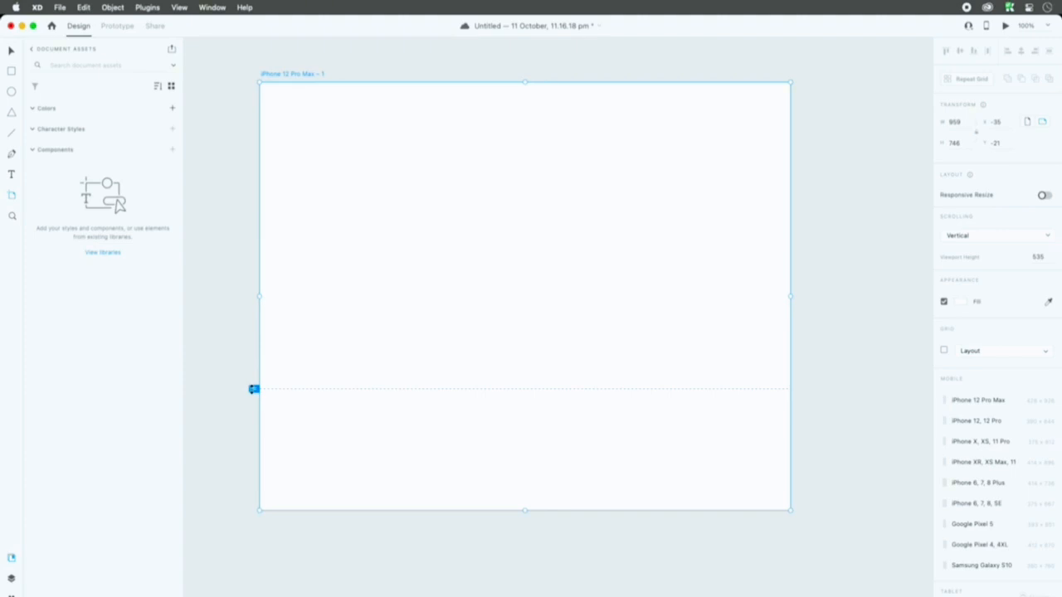
pyautogui.moveTo(254, 390)
pyautogui.mouseDown()
pyautogui.moveTo(254, 461)
pyautogui.moveTo(274, 532)
pyautogui.mouseUp()
pyautogui.press('Delete')
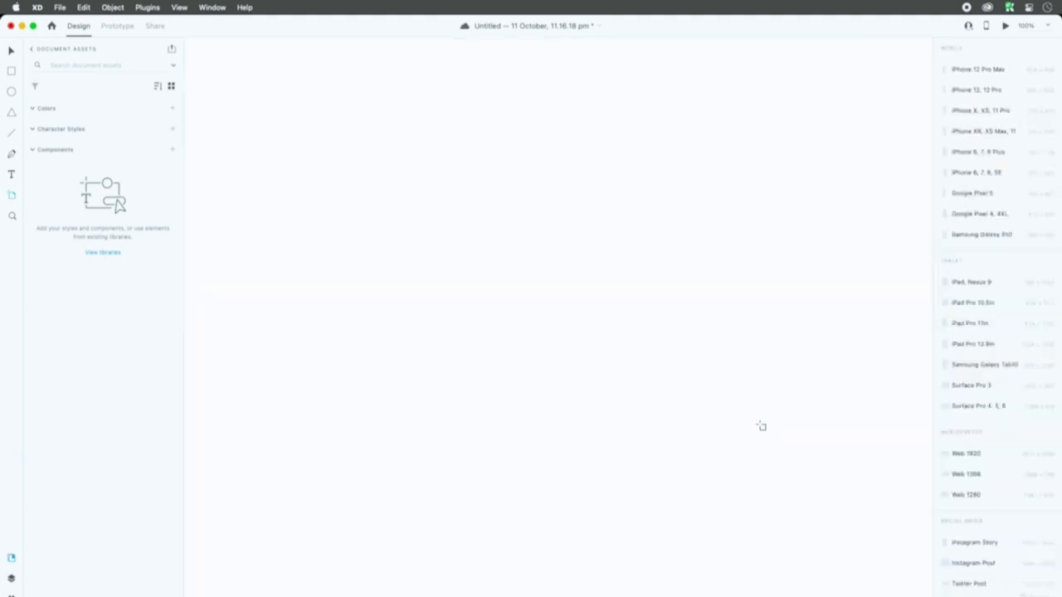
# Step: Add a new iPhone 12 Pro Max artboard and move it to the left side of the canvas
pyautogui.click(973, 71)
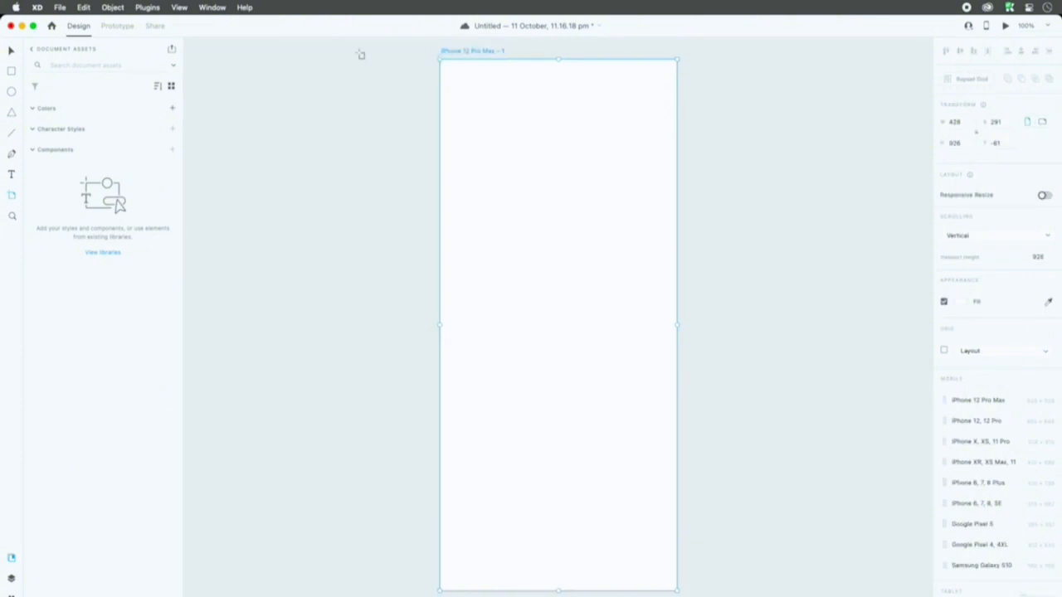
pyautogui.click(16, 51)
pyautogui.moveTo(467, 51); pyautogui.dragTo(262, 55)
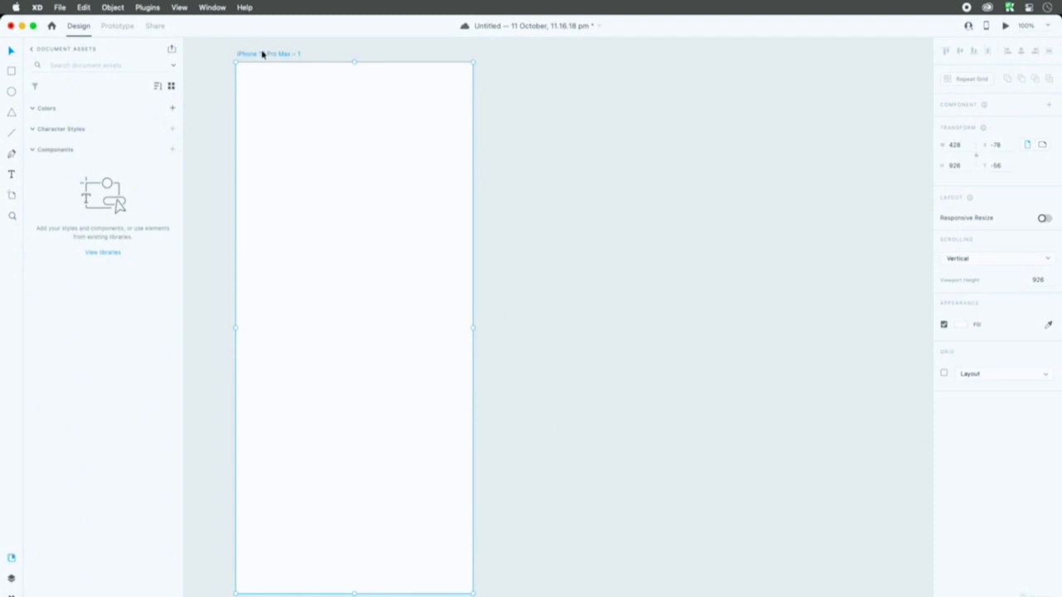
# Step: Duplicate the iPhone 12 Pro Max artboard to its right, widen the gap between the two, and delete the copy
pyautogui.moveTo(261, 55); pyautogui.dragTo(535, 57)
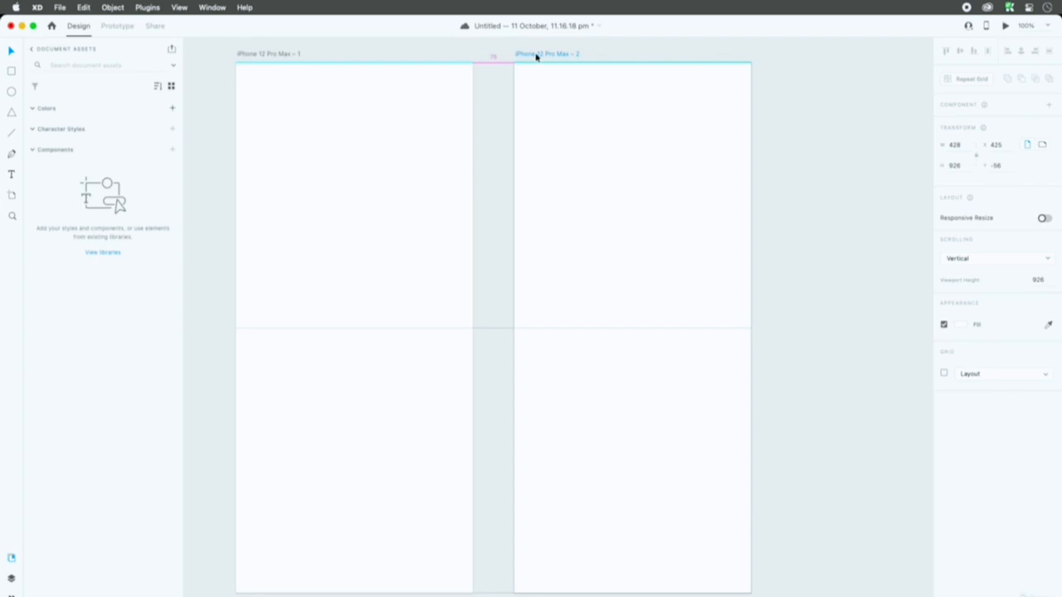
pyautogui.moveTo(536, 56); pyautogui.dragTo(573, 74)
pyautogui.scroll(-1, 503, 131)
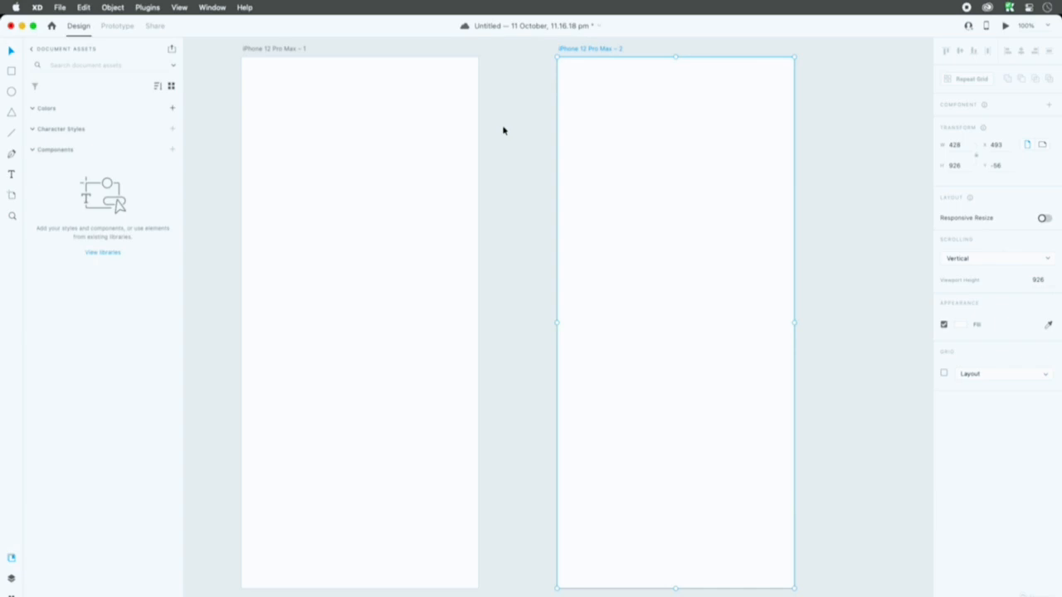
pyautogui.press('Delete')
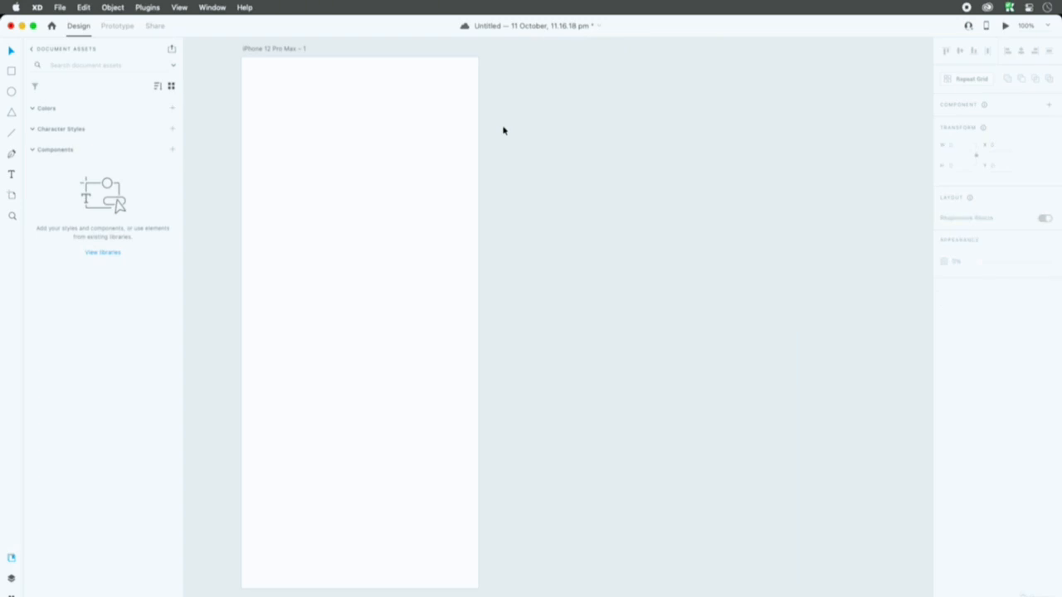
# Step: Zoom in on several areas of the canvas with the Zoom tool, and fit the whole artboard back in view
pyautogui.click(13, 217)
pyautogui.click(330, 143)
pyautogui.click(515, 120)
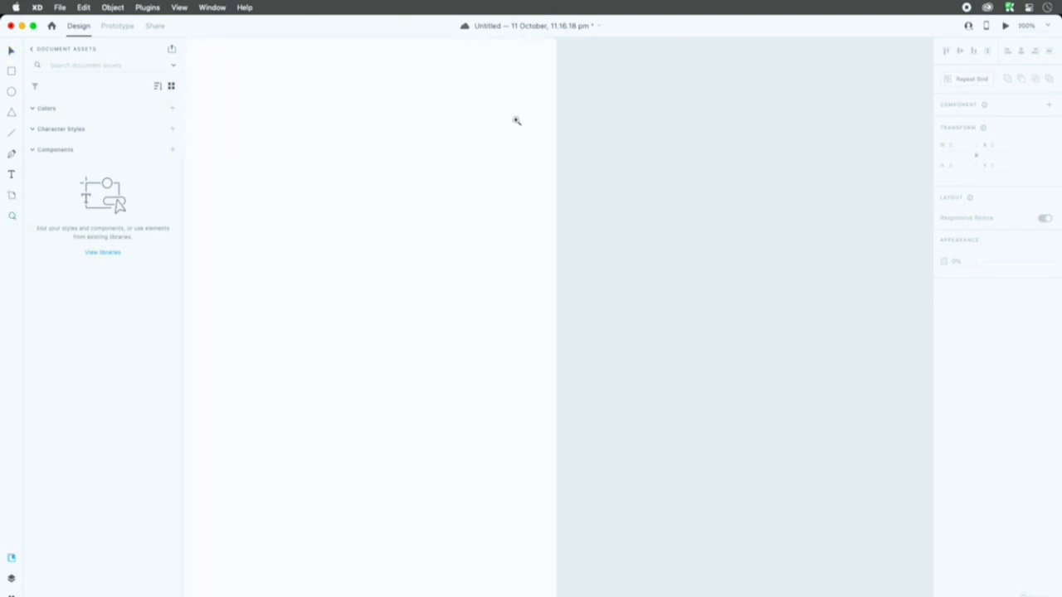
pyautogui.click(759, 166)
pyautogui.click(418, 435)
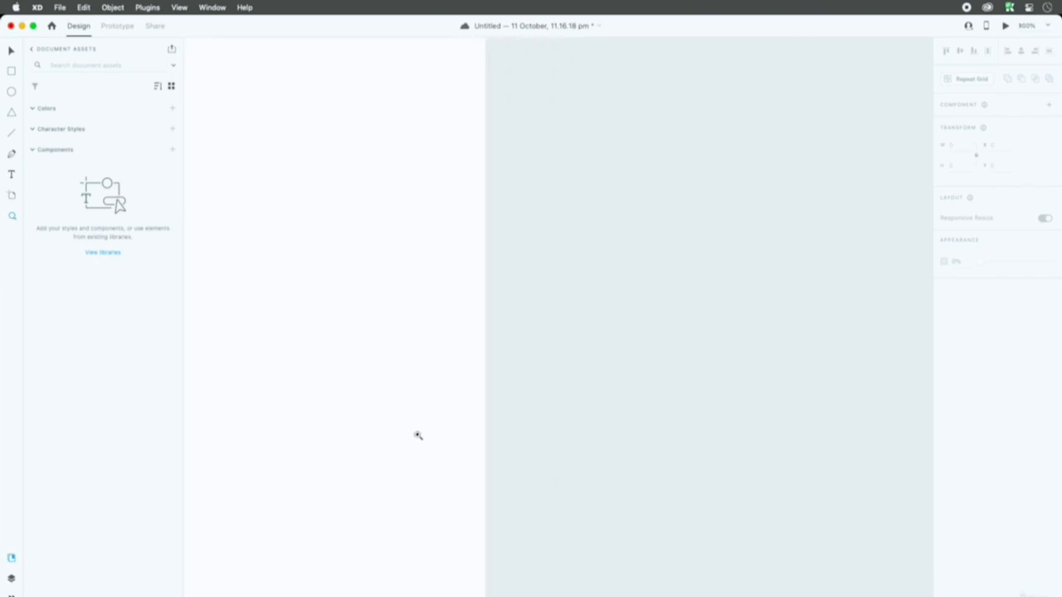
pyautogui.click(254, 187)
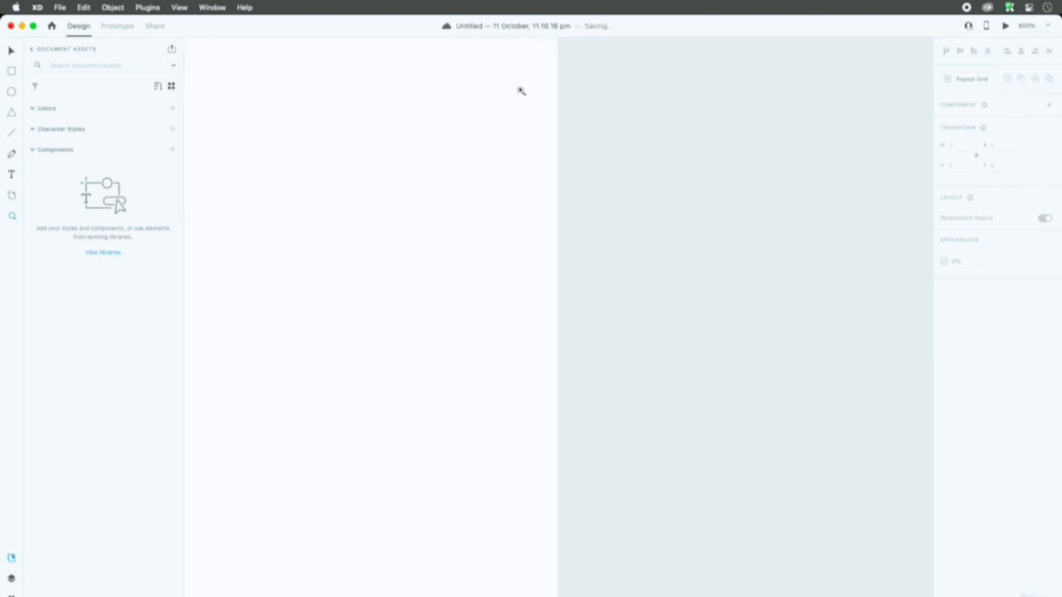
pyautogui.press('super+0')
# Step: Draw three small rectangles on the iPhone artboard: upper left, upper right and one below them
pyautogui.click(11, 72)
pyautogui.moveTo(469, 150)
pyautogui.mouseDown()
pyautogui.moveTo(523, 222)
pyautogui.moveTo(615, 252)
pyautogui.mouseUp()
pyautogui.moveTo(481, 306); pyautogui.dragTo(549, 370)
# Step: Fill the upper-left rectangle on the artboard with red
pyautogui.click(11, 52)
pyautogui.click(507, 190)
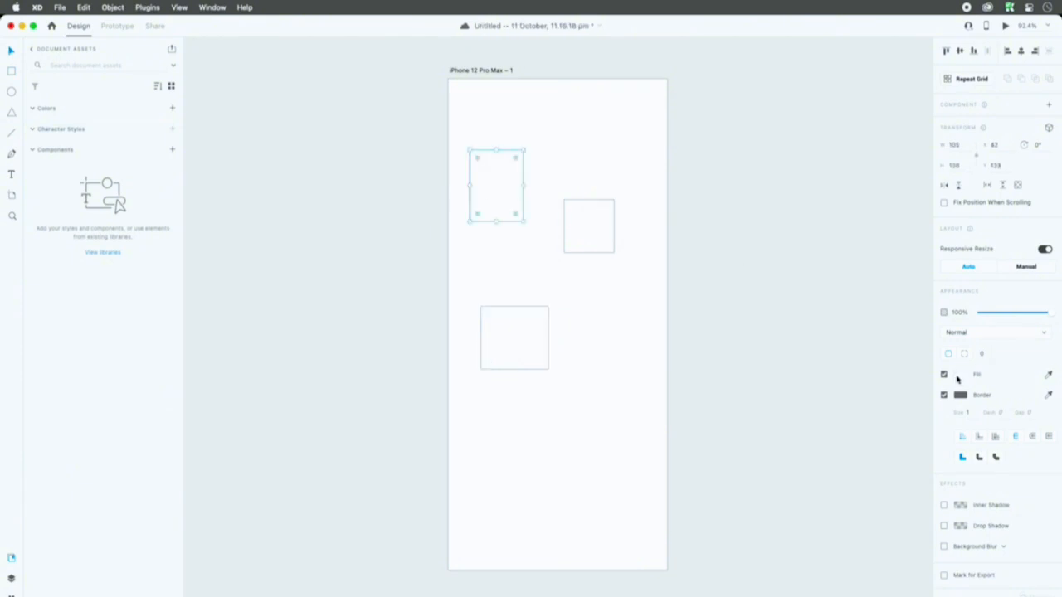
pyautogui.click(958, 376)
pyautogui.click(907, 352)
# Step: Fill the white rectangle to the right of the red one with green
pyautogui.click(601, 234)
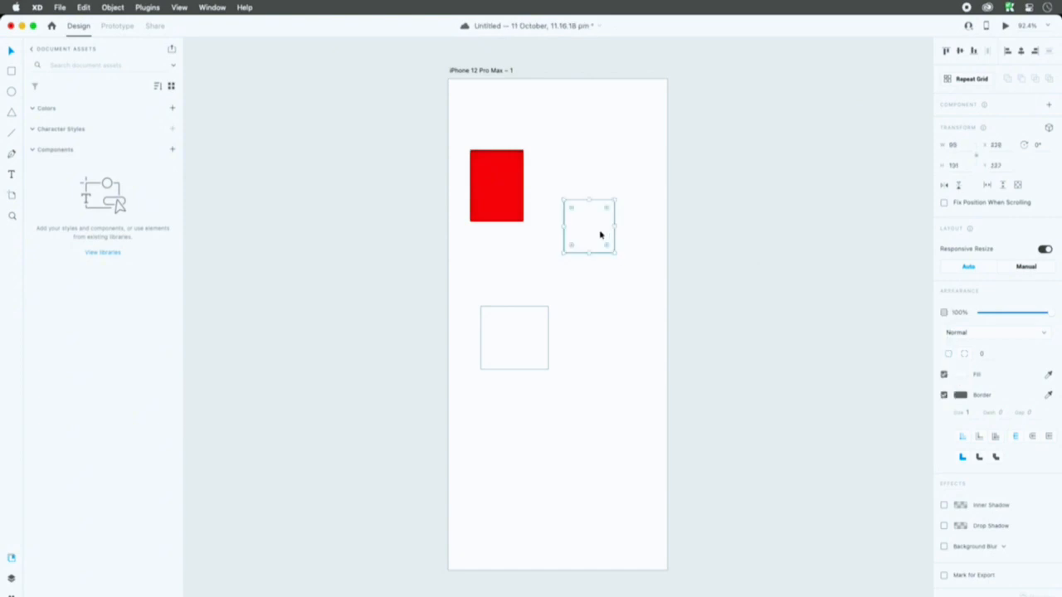
pyautogui.click(960, 375)
pyautogui.click(925, 398)
pyautogui.click(923, 380)
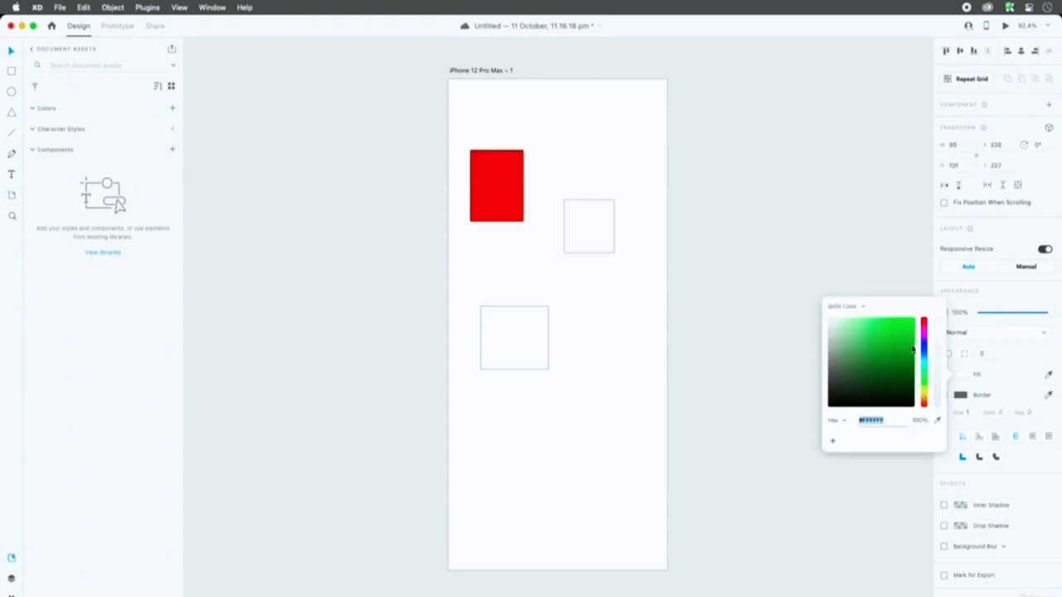
pyautogui.click(913, 350)
# Step: Fill the lower rectangle on the artboard with amber yellow and deselect it
pyautogui.click(496, 364)
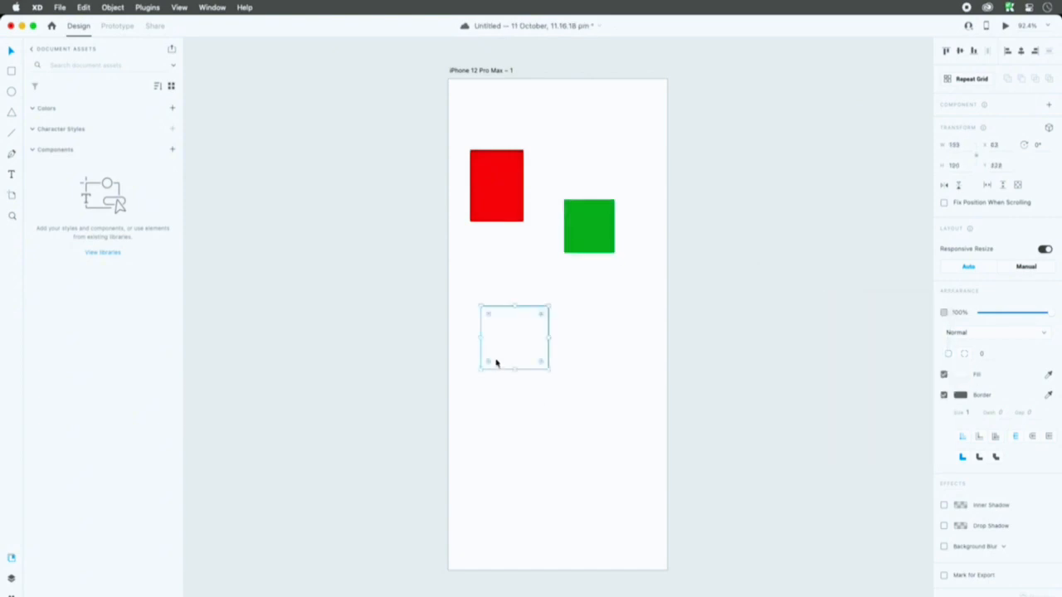
pyautogui.click(961, 377)
pyautogui.click(924, 385)
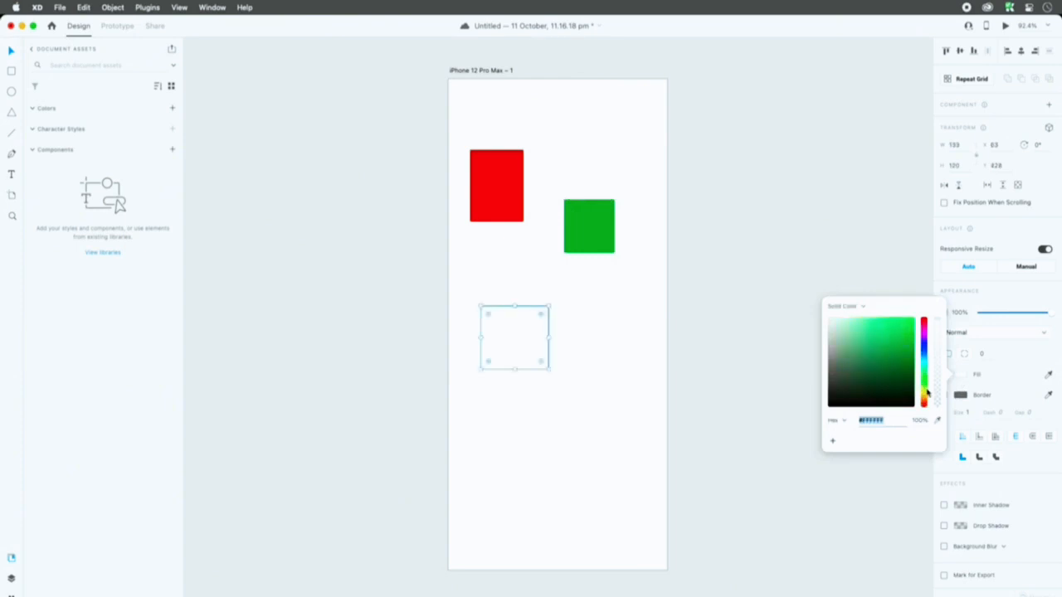
pyautogui.click(926, 396)
pyautogui.click(692, 292)
# Step: Move the green rectangle slightly down and the yellow rectangle up, closer to the other two
pyautogui.moveTo(574, 222); pyautogui.dragTo(576, 236)
pyautogui.moveTo(519, 312); pyautogui.dragTo(523, 280)
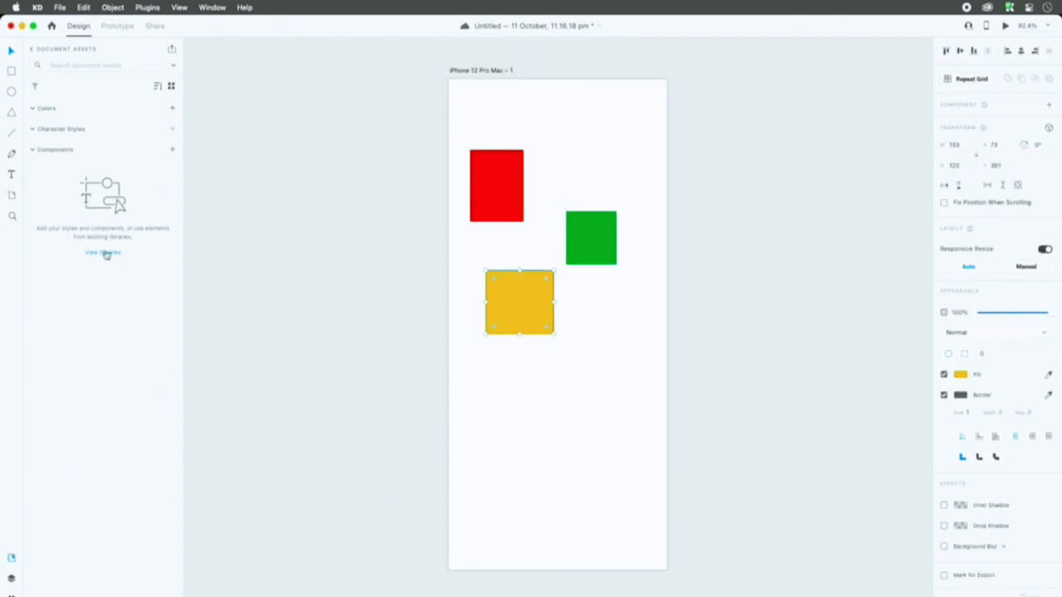
# Step: Magnify the red rectangle and the left edge of the green rectangle in repeated steps with the Zoom tool, up to 3200%
pyautogui.click(12, 217)
pyautogui.click(483, 182)
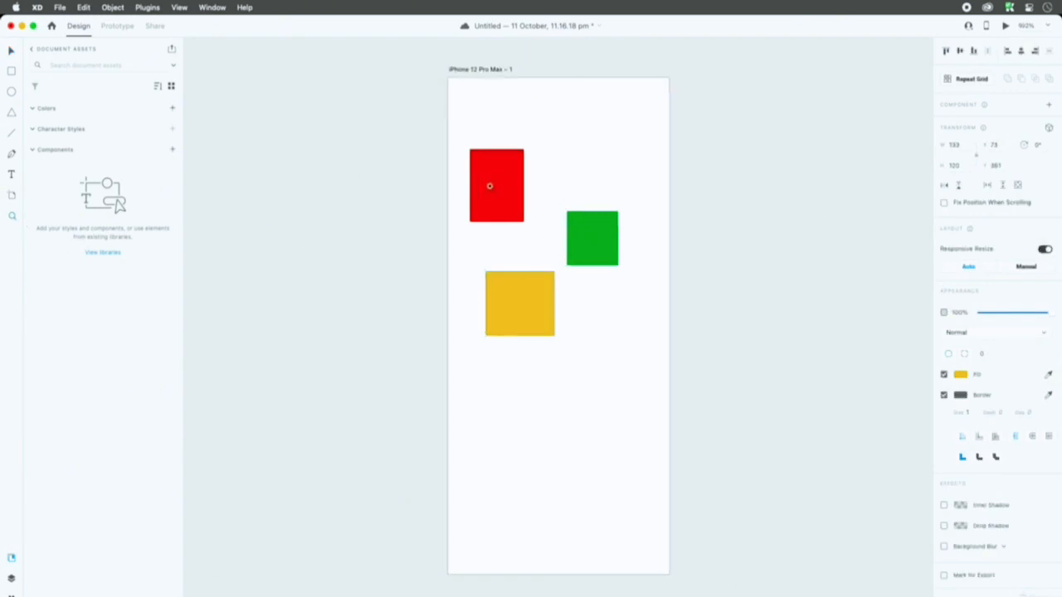
pyautogui.click(496, 182)
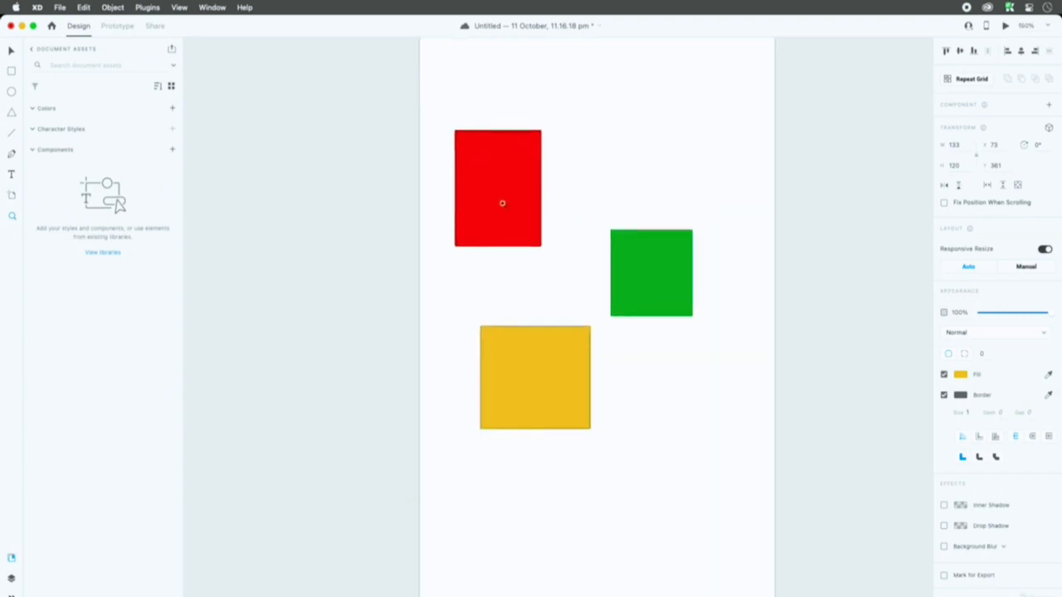
pyautogui.click(502, 203)
pyautogui.click(501, 193)
pyautogui.click(502, 194)
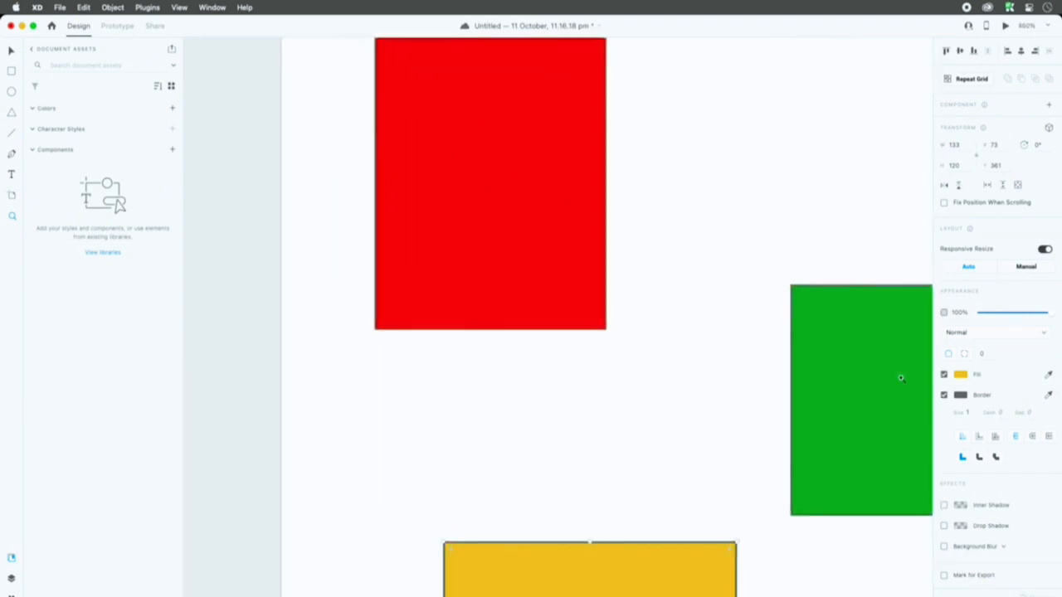
pyautogui.click(915, 391)
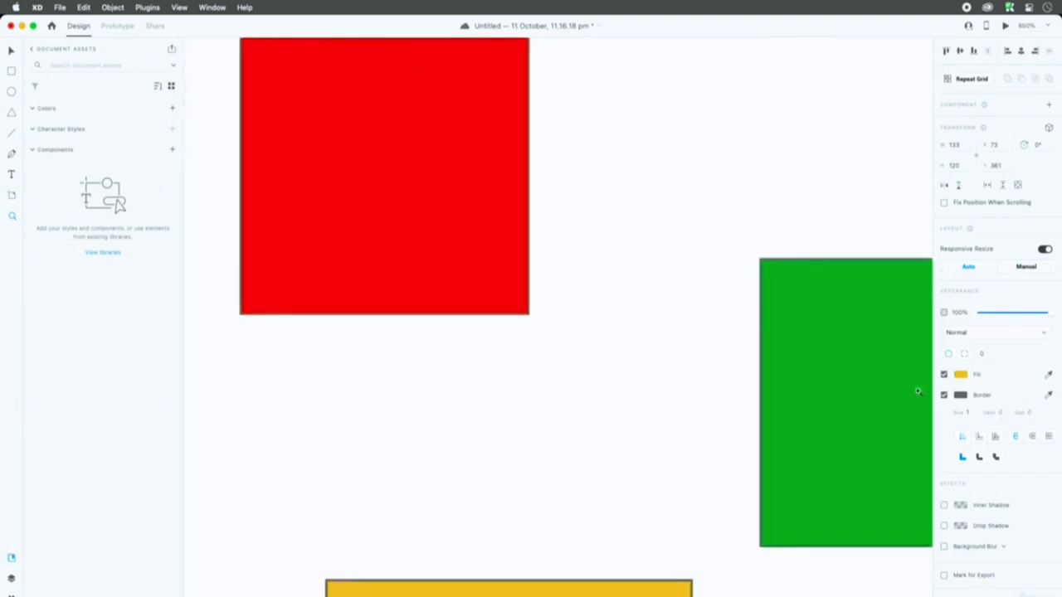
pyautogui.click(915, 441)
pyautogui.click(915, 444)
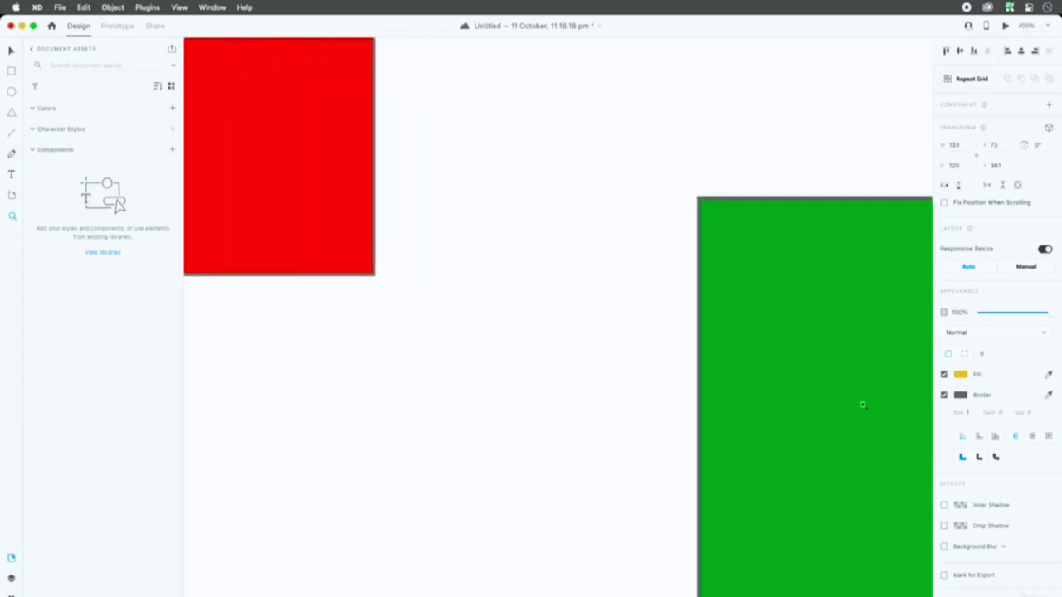
pyautogui.click(907, 434)
pyautogui.click(907, 435)
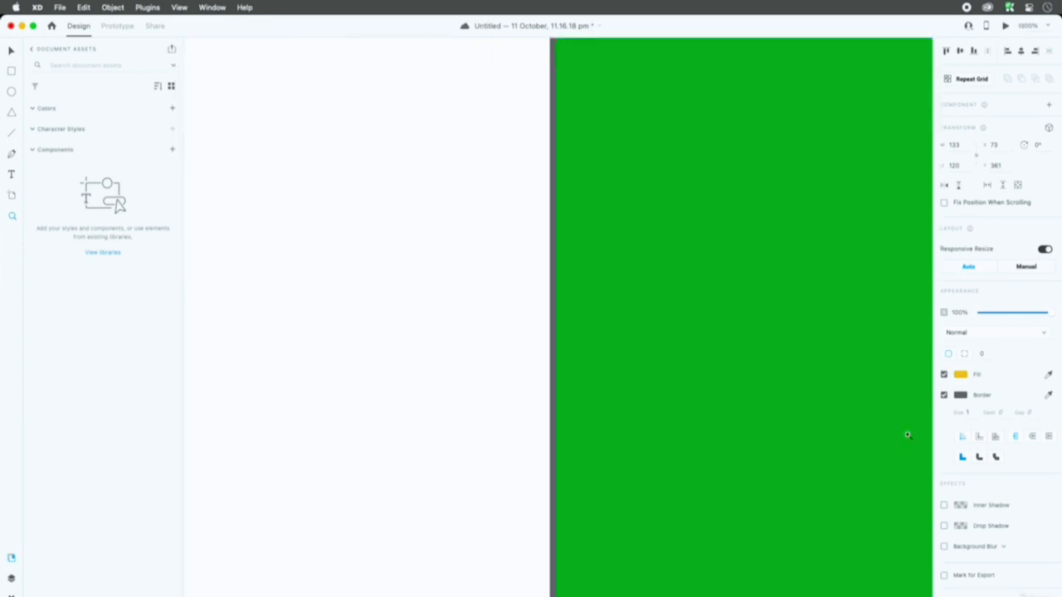
pyautogui.click(876, 372)
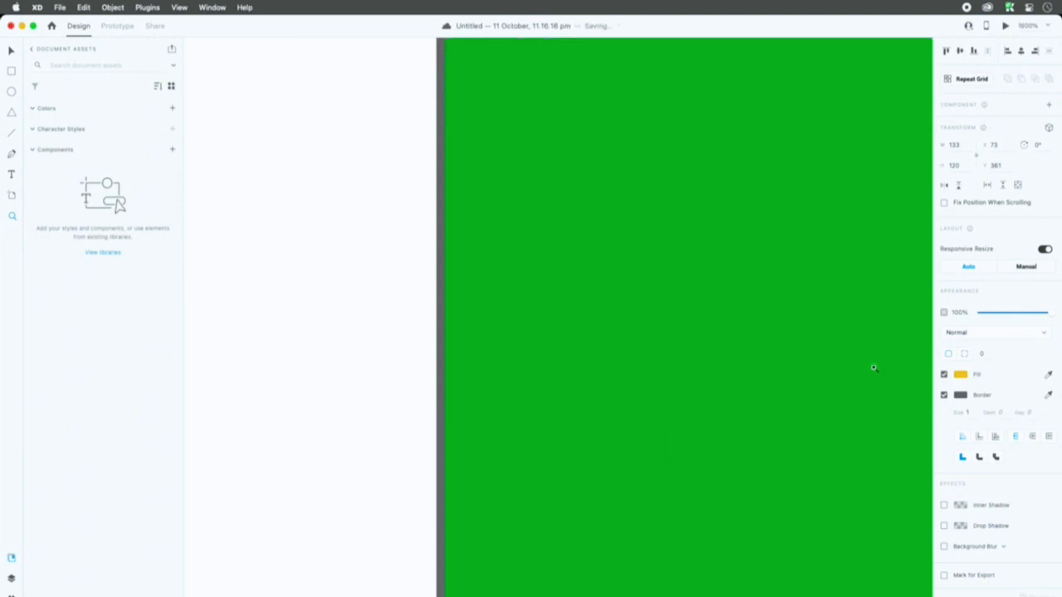
# Step: Zoom back out from the green rectangle in repeated steps, and fit the whole artboard in view
pyautogui.click(228, 259)
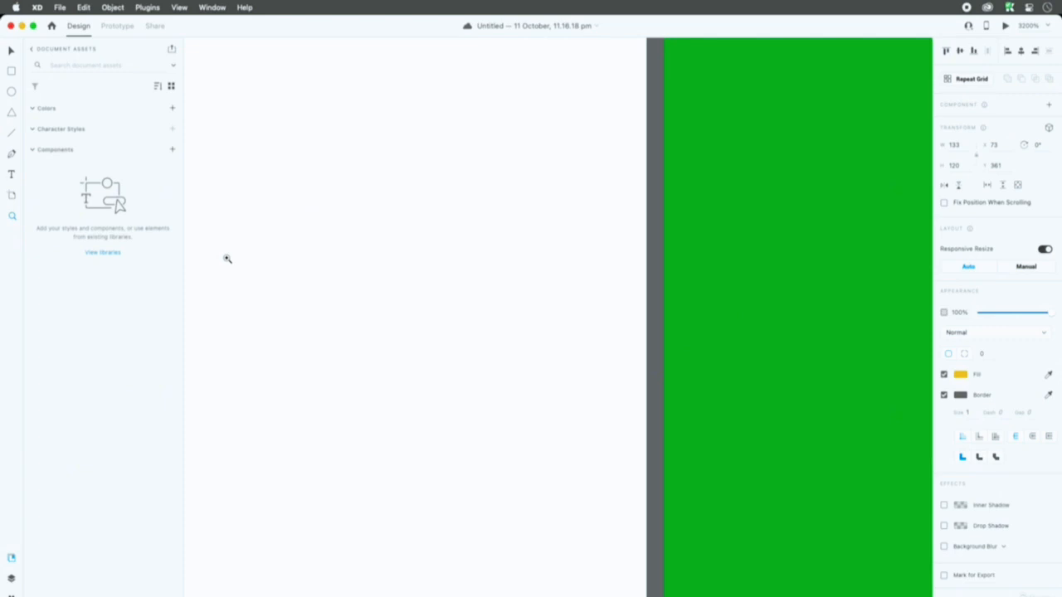
pyautogui.keyDown('alt'); pyautogui.click(415, 272); pyautogui.keyUp('alt')
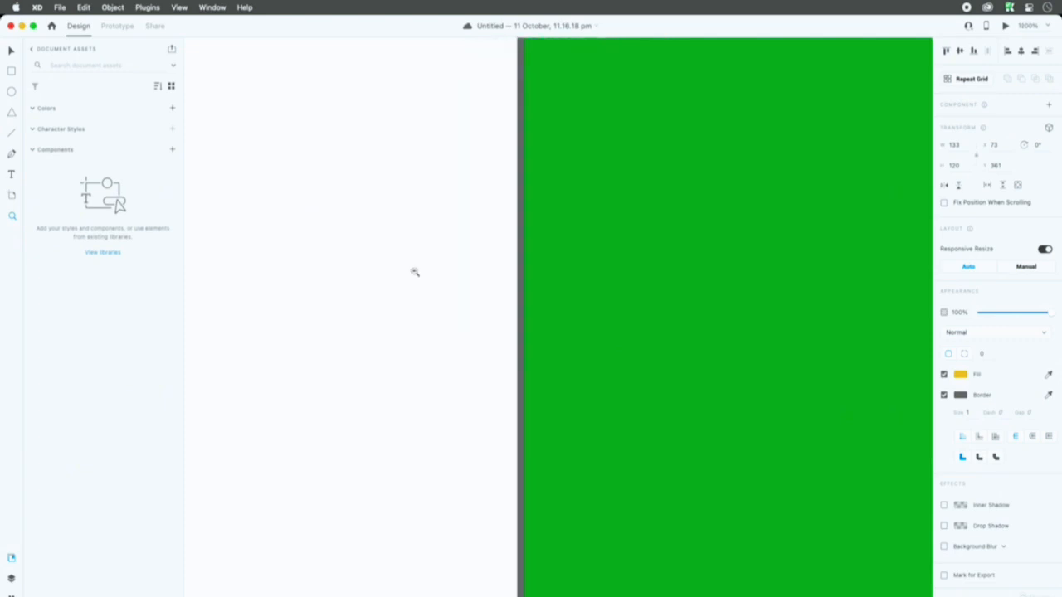
pyautogui.keyDown('alt'); pyautogui.click(415, 272); pyautogui.keyUp('alt')
pyautogui.keyDown('alt'); pyautogui.click(415, 272); pyautogui.keyUp('alt')
pyautogui.keyDown('alt'); pyautogui.click(415, 272); pyautogui.keyUp('alt')
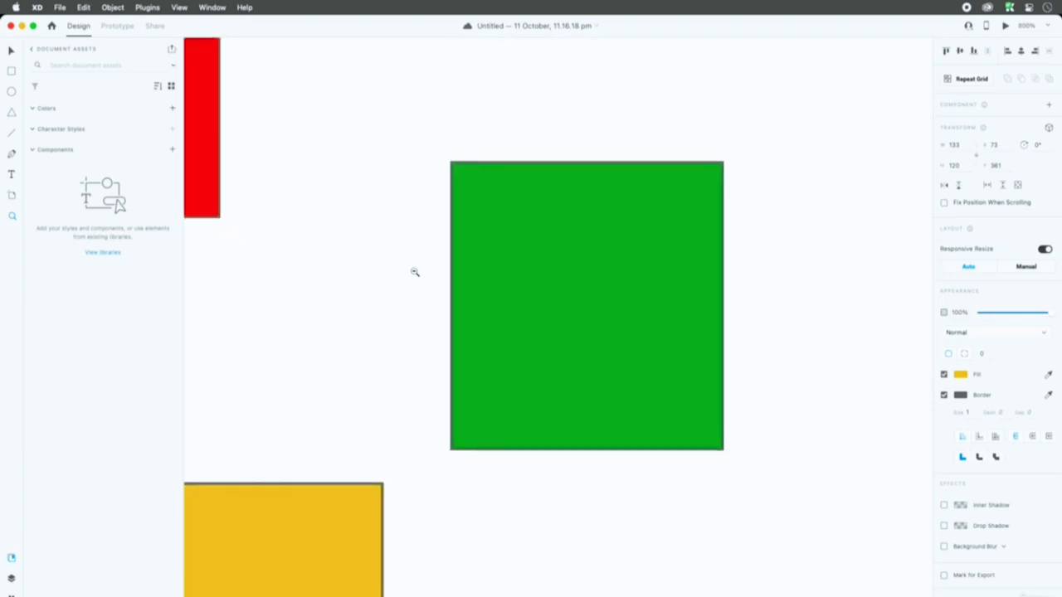
pyautogui.keyDown('alt'); pyautogui.click(415, 272); pyautogui.keyUp('alt')
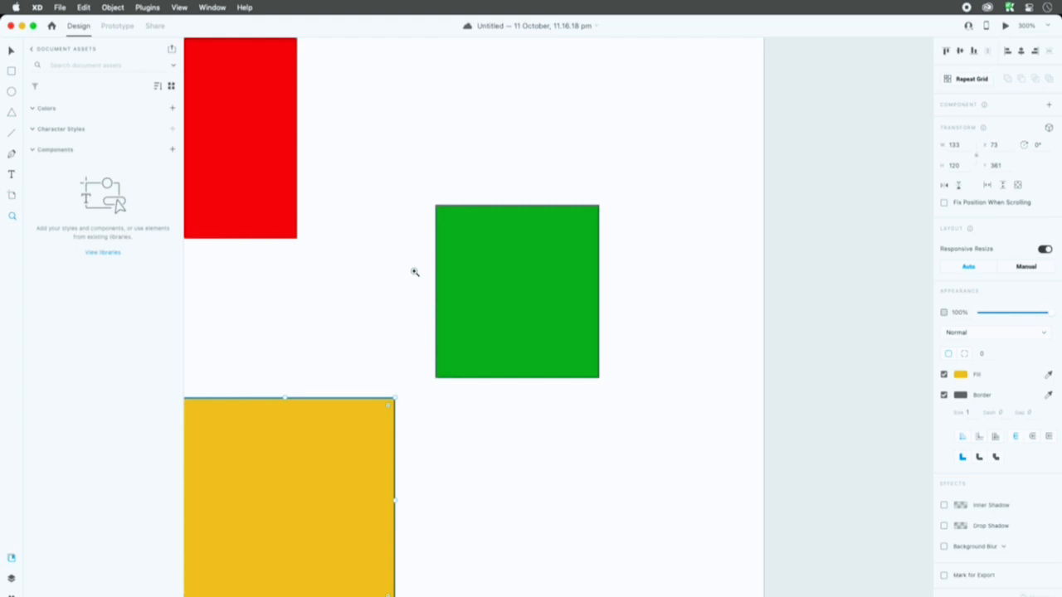
pyautogui.press('super+0')
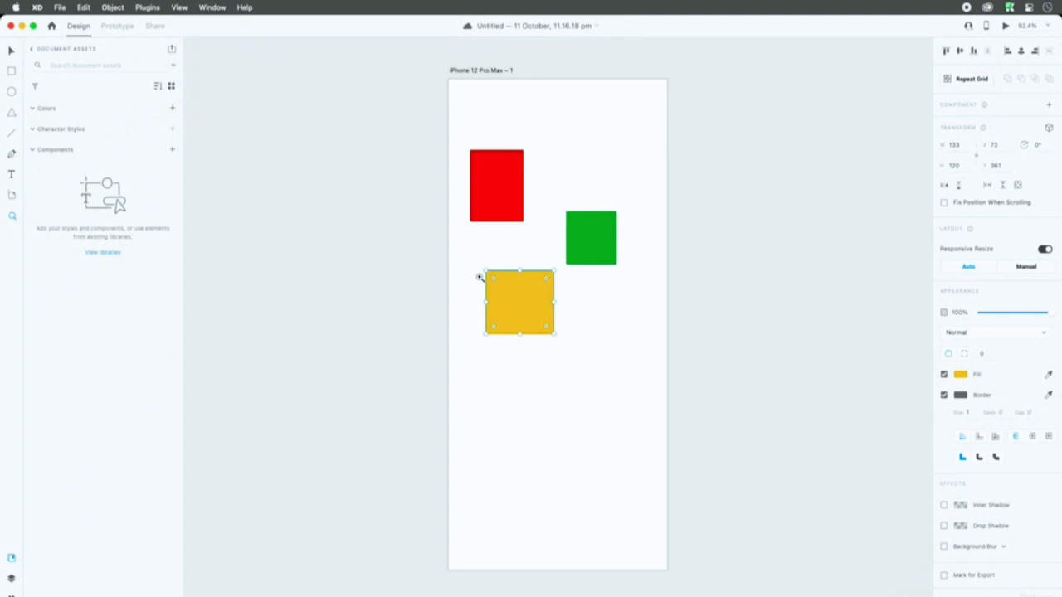
# Step: Zoom in and out around the yellow rectangle in single increments
pyautogui.click(479, 277)
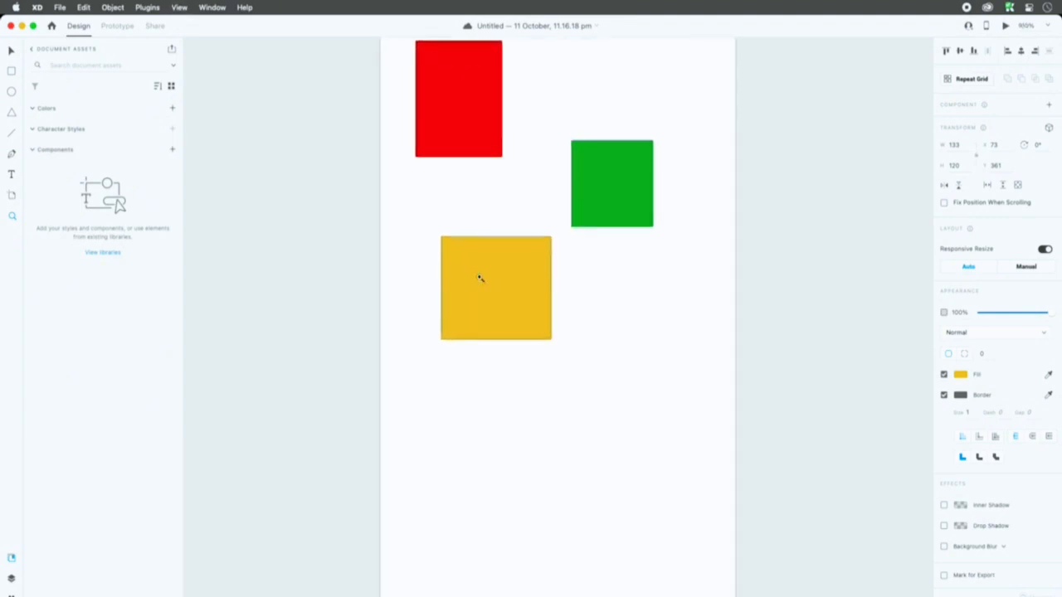
pyautogui.press('super+minus')
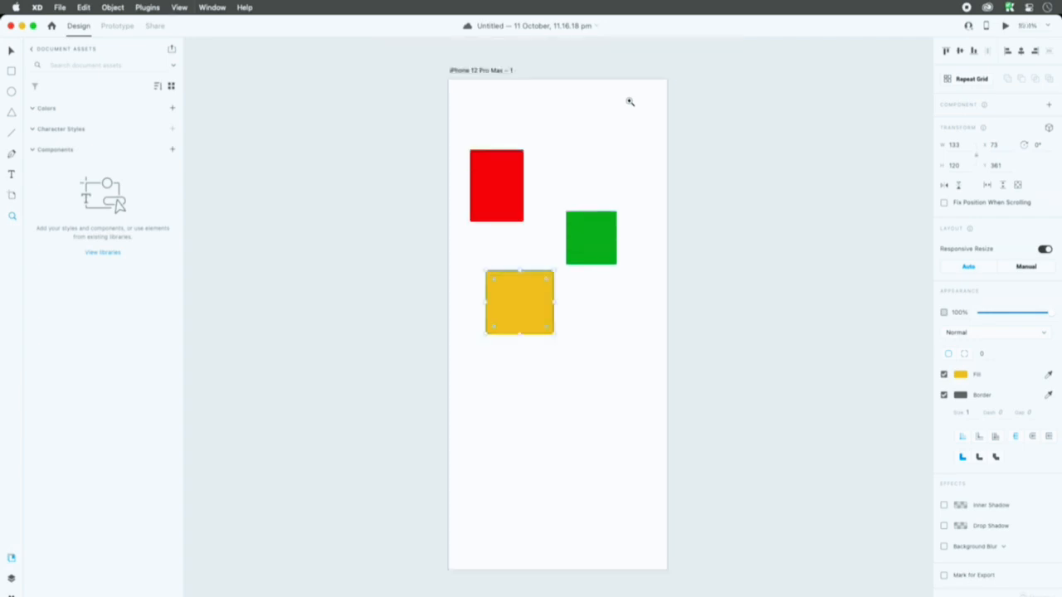
pyautogui.press('super+plus')
pyautogui.press('super+plus')
pyautogui.press('super+minus')
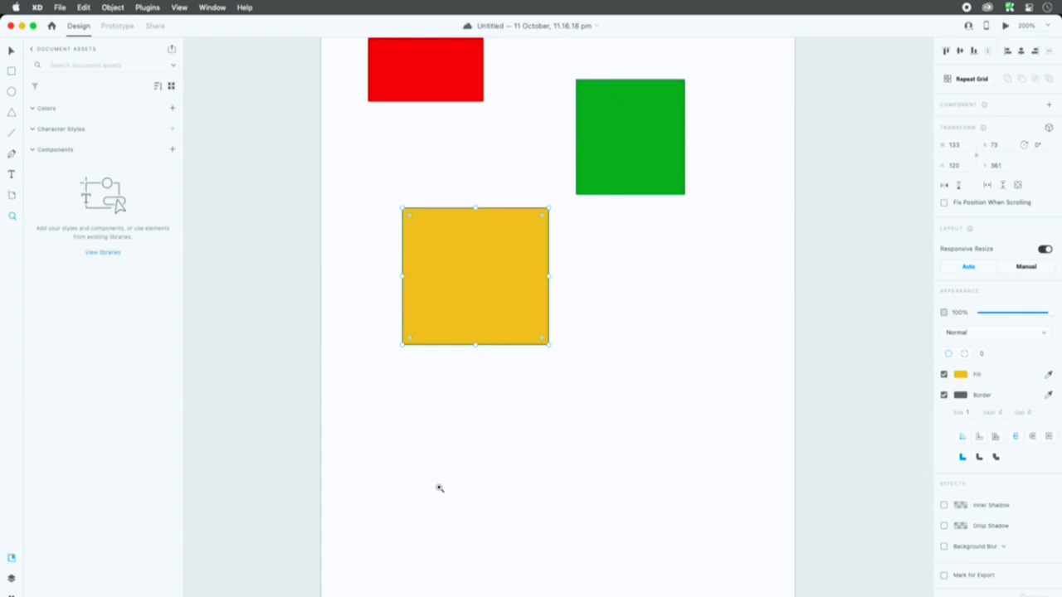
pyautogui.press('super+plus')
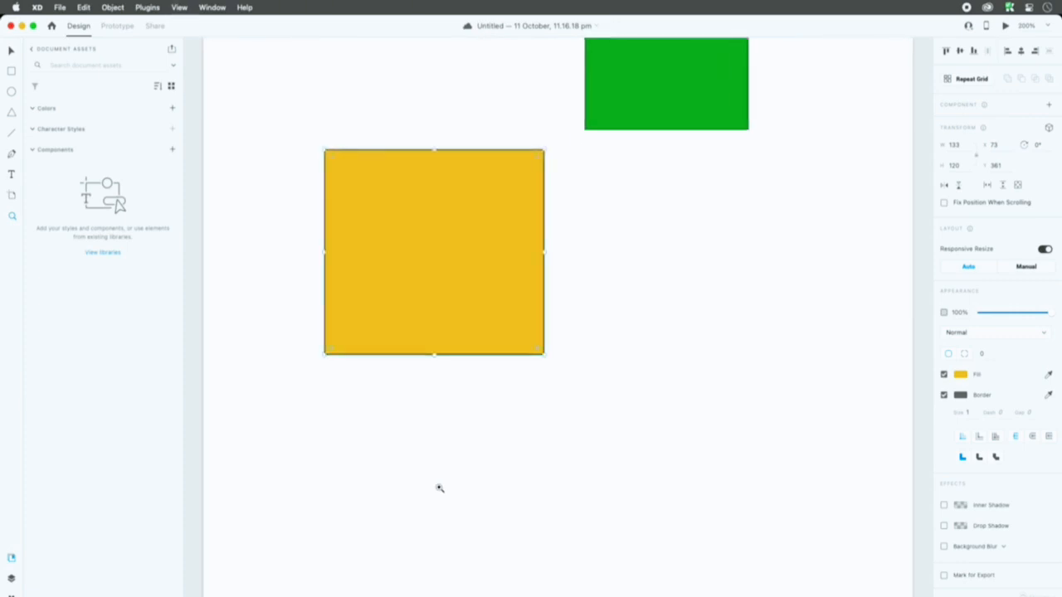
# Step: Reset the zoom to 100%, and enlarge the area around the three rectangles with a zoom marquee
pyautogui.press('super+1')
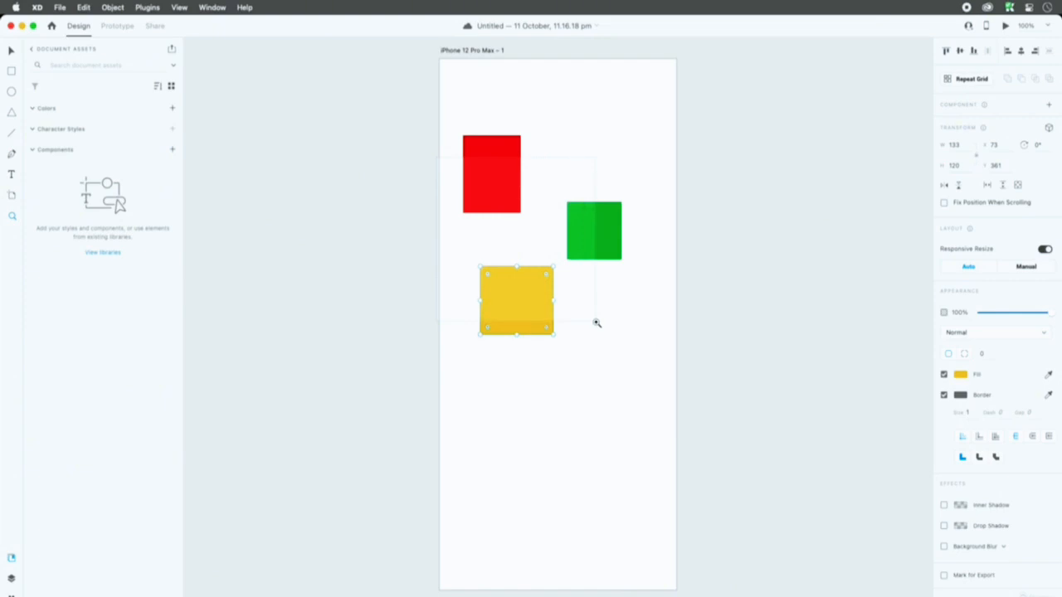
pyautogui.moveTo(596, 323); pyautogui.dragTo(597, 325)
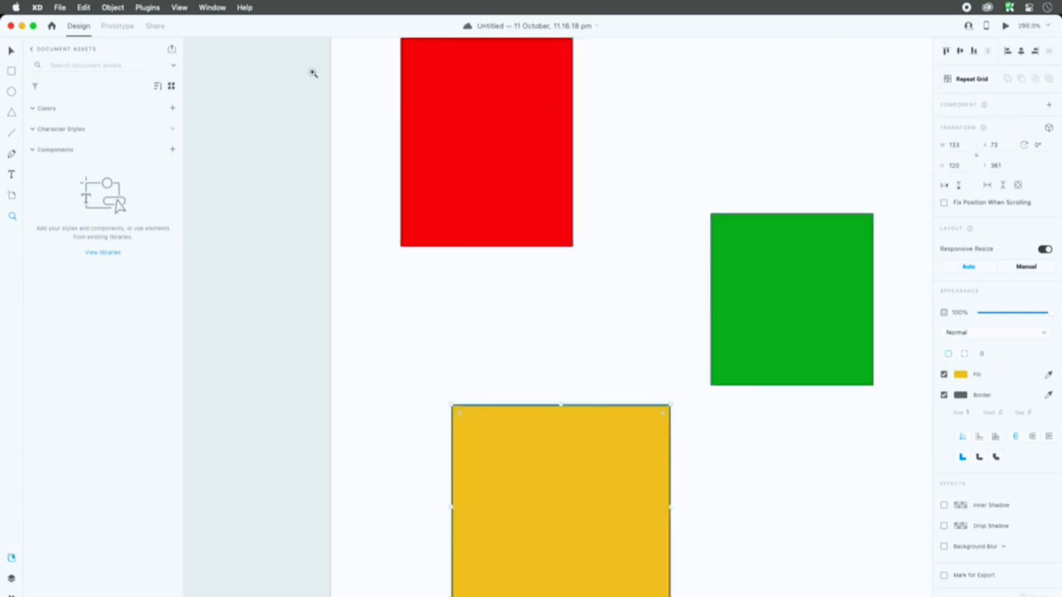
pyautogui.moveTo(848, 596); pyautogui.dragTo(860, 529)
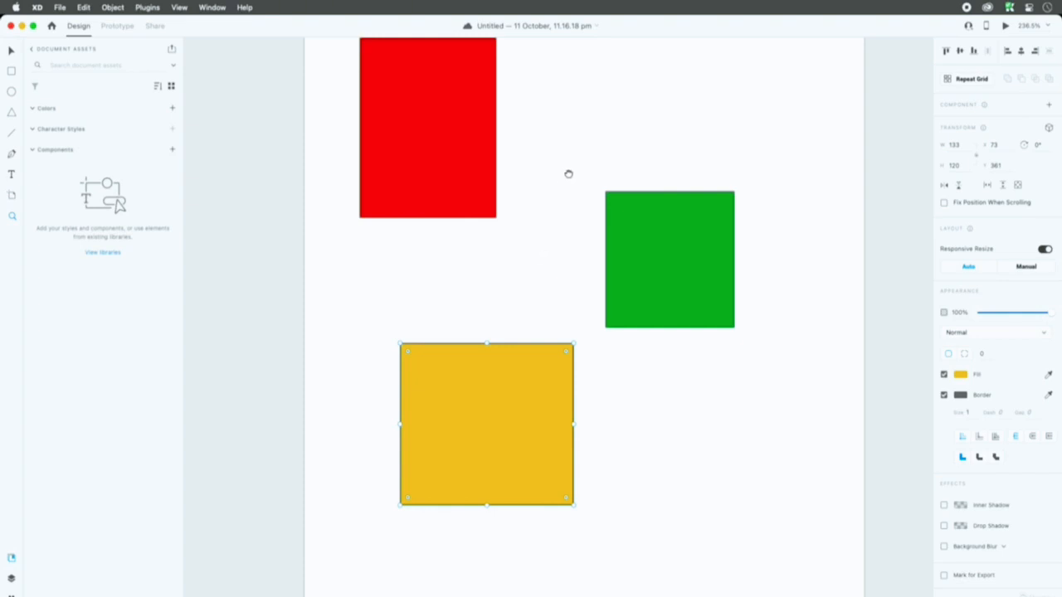
# Step: Pan the enlarged artboard up and down between its two ends with the Hand tool, and fit it back in view
pyautogui.scroll(3, 565, 178)
pyautogui.moveTo(571, 121); pyautogui.dragTo(566, 237)
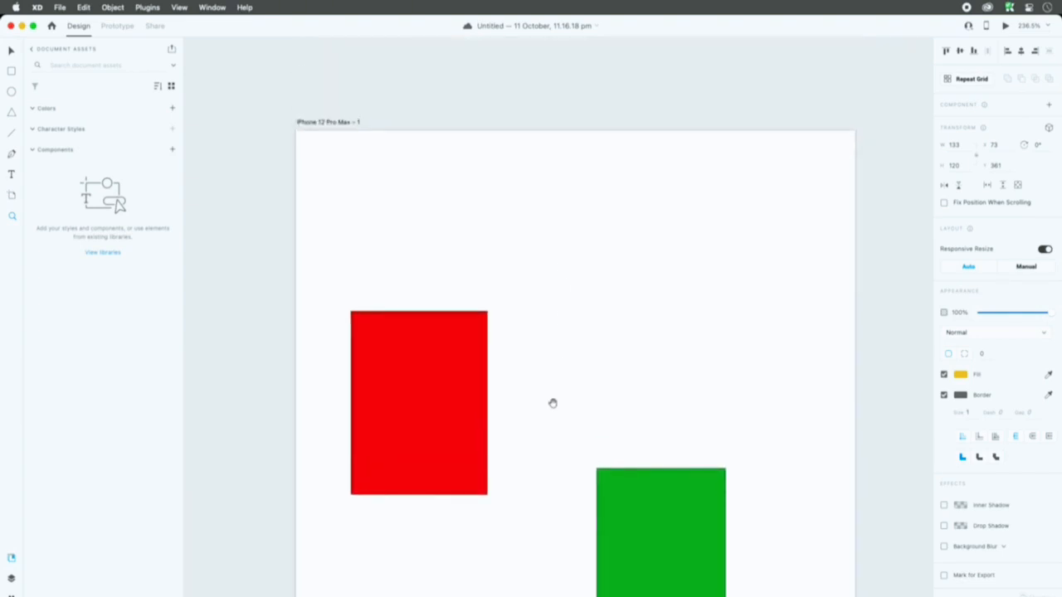
pyautogui.moveTo(553, 403); pyautogui.dragTo(541, 189)
pyautogui.scroll(-12, 541, 189)
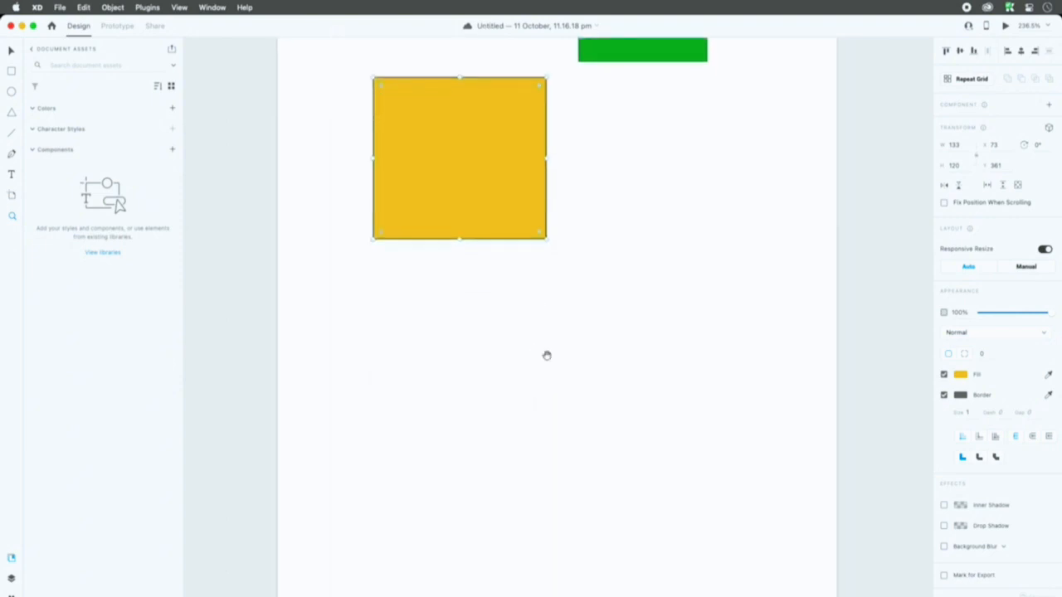
pyautogui.moveTo(695, 516); pyautogui.dragTo(686, 435)
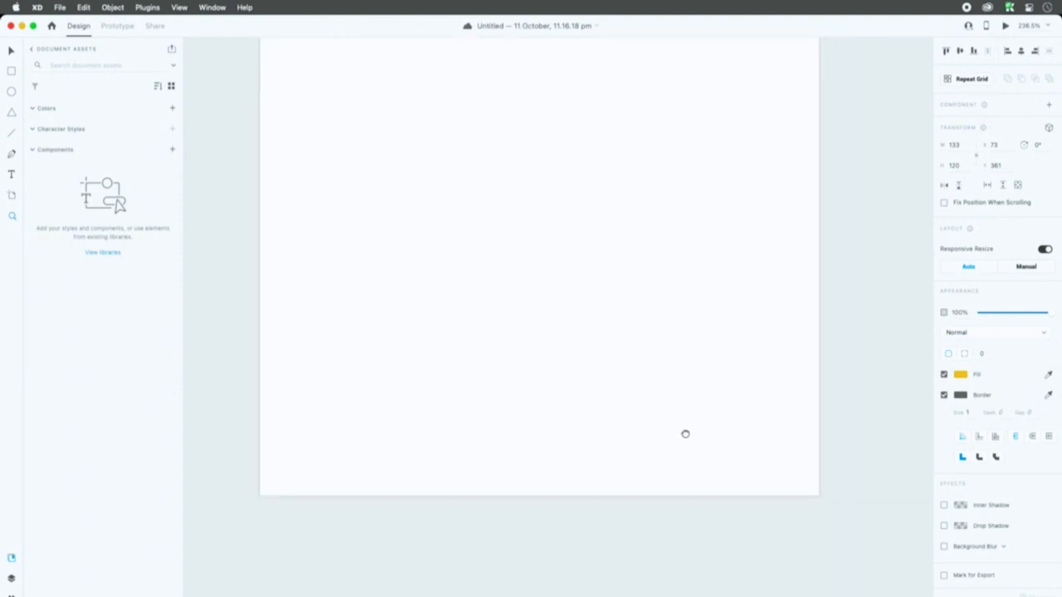
pyautogui.moveTo(667, 354); pyautogui.dragTo(675, 554)
pyautogui.scroll(12, 578, 367)
pyautogui.moveTo(548, 296); pyautogui.dragTo(546, 401)
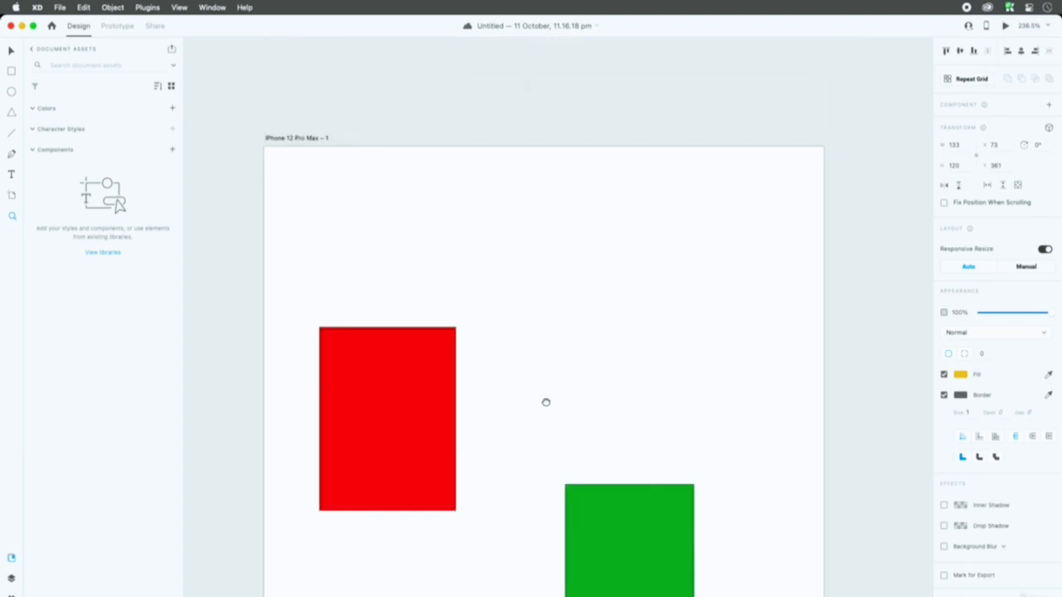
pyautogui.moveTo(482, 332); pyautogui.dragTo(440, 239)
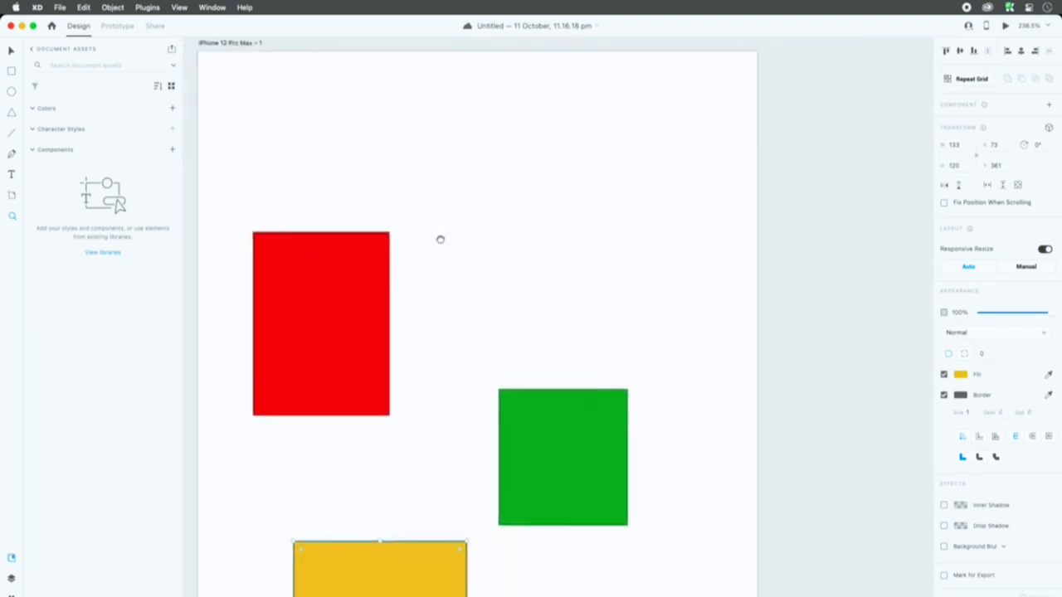
pyautogui.press('super+0')
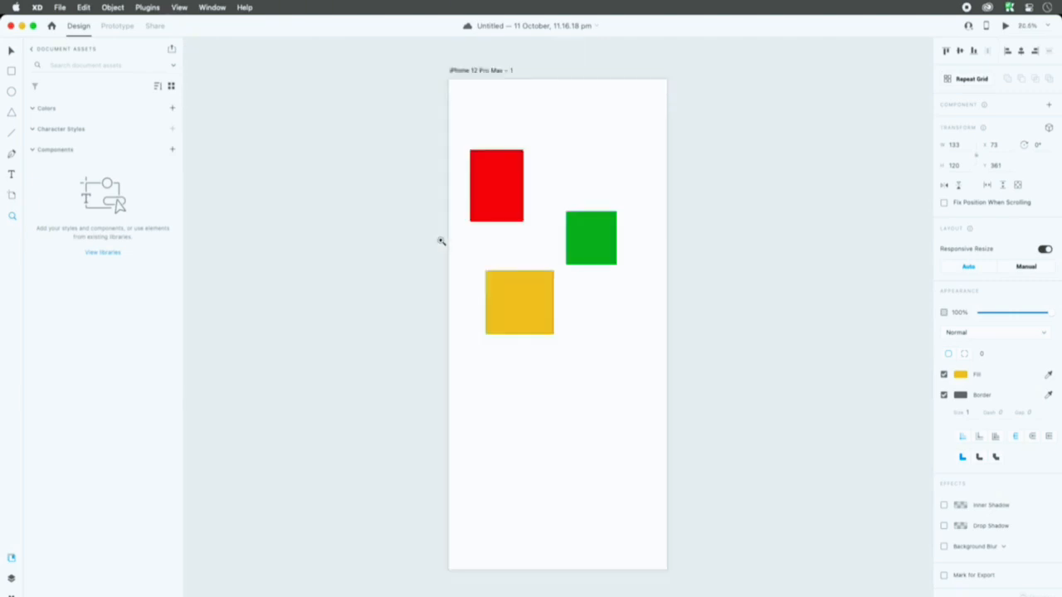